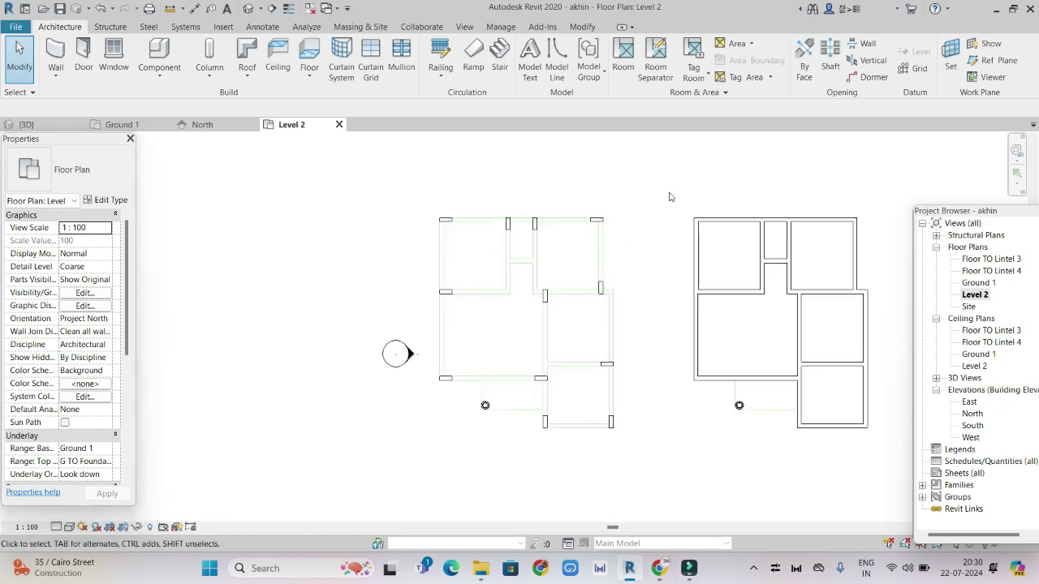
Delete the walls and column of the duplicate house plan on Level 2.
left_click_drag(659, 176, 890, 461)
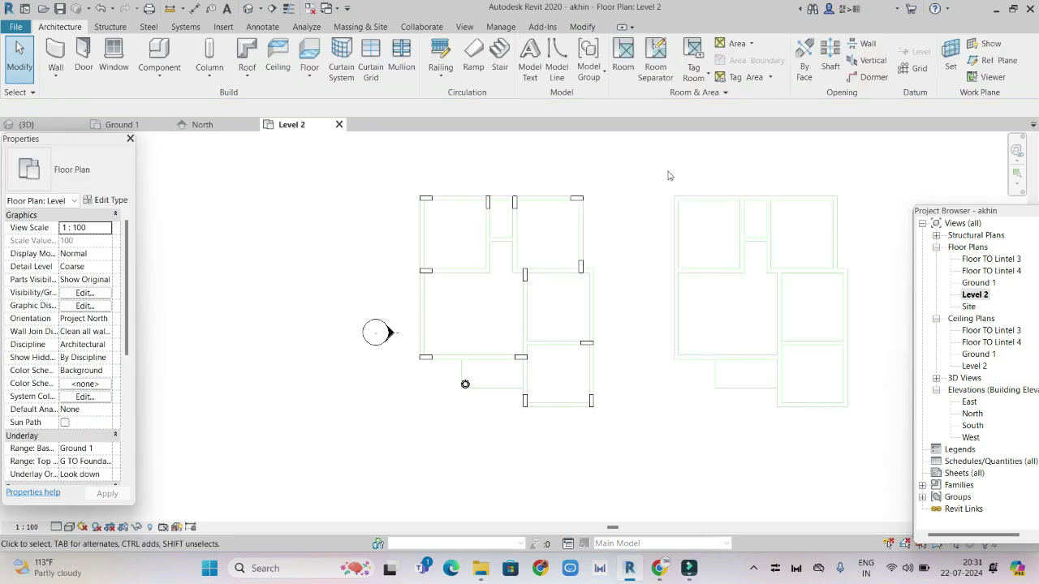
left_click_drag(653, 168, 881, 430)
key("Escape")
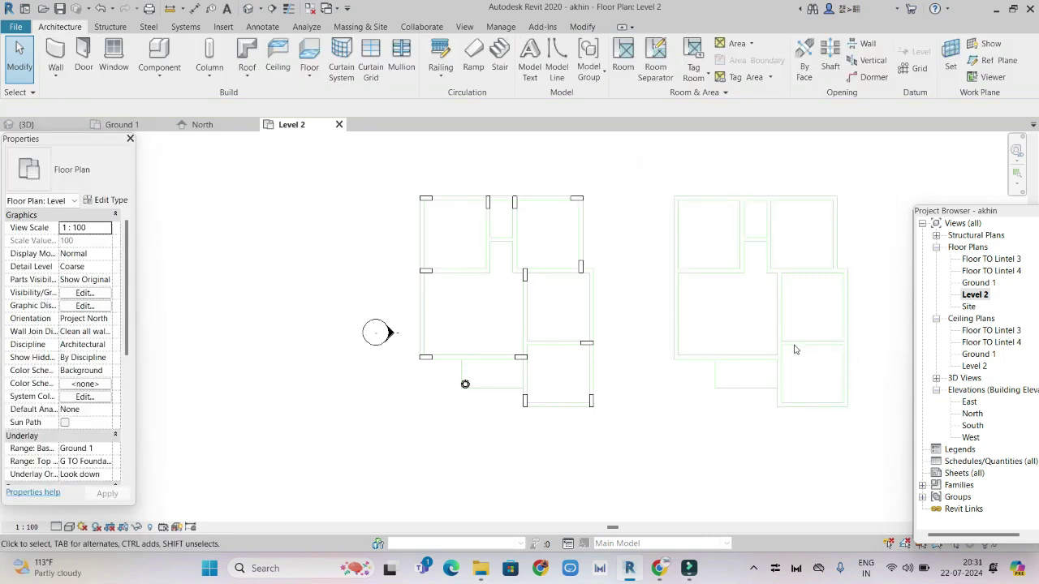
In the Ground 1 floor plan, delete the duplicate house outline together with its room labels.
double_click(979, 283)
left_click(628, 166)
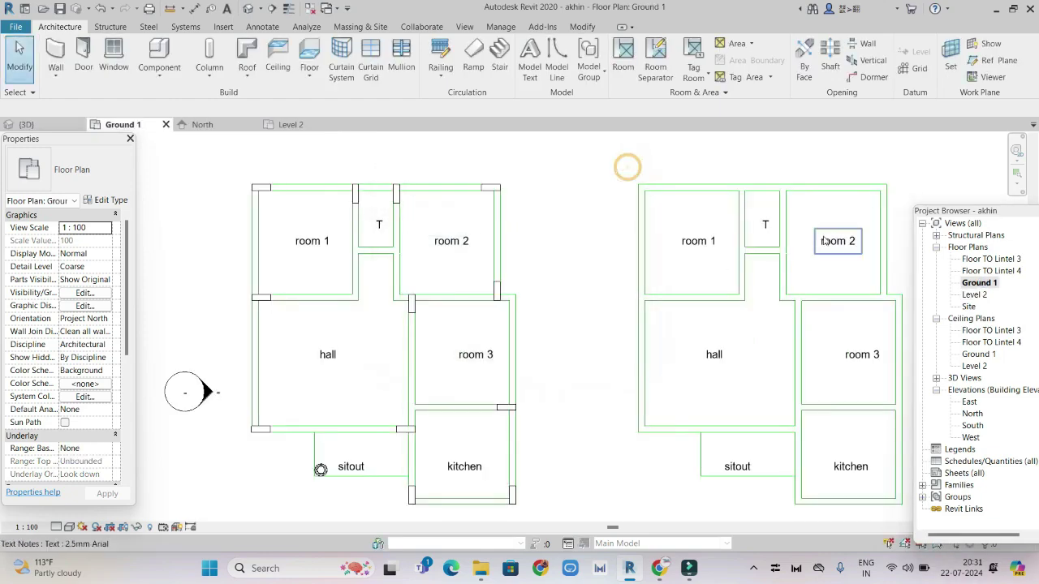
scroll(628, 166, "down", 3)
left_click_drag(575, 156, 861, 451)
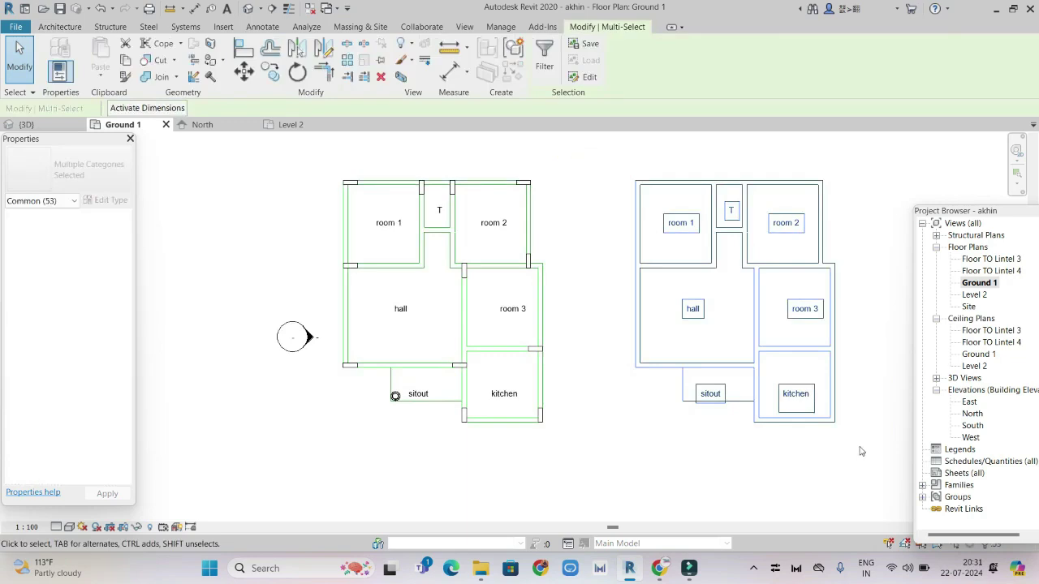
key("Delete")
scroll(585, 317, "down", 3)
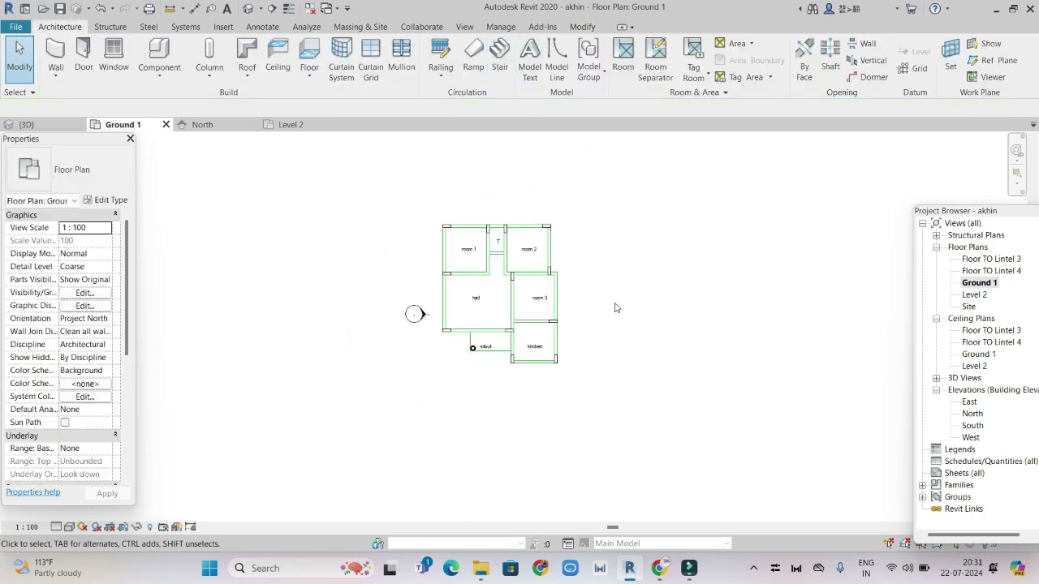
Move the remaining house plan, including columns and room labels, horizontally away from the west elevation marker.
scroll(608, 301, "up", 1)
left_click_drag(389, 177, 599, 424)
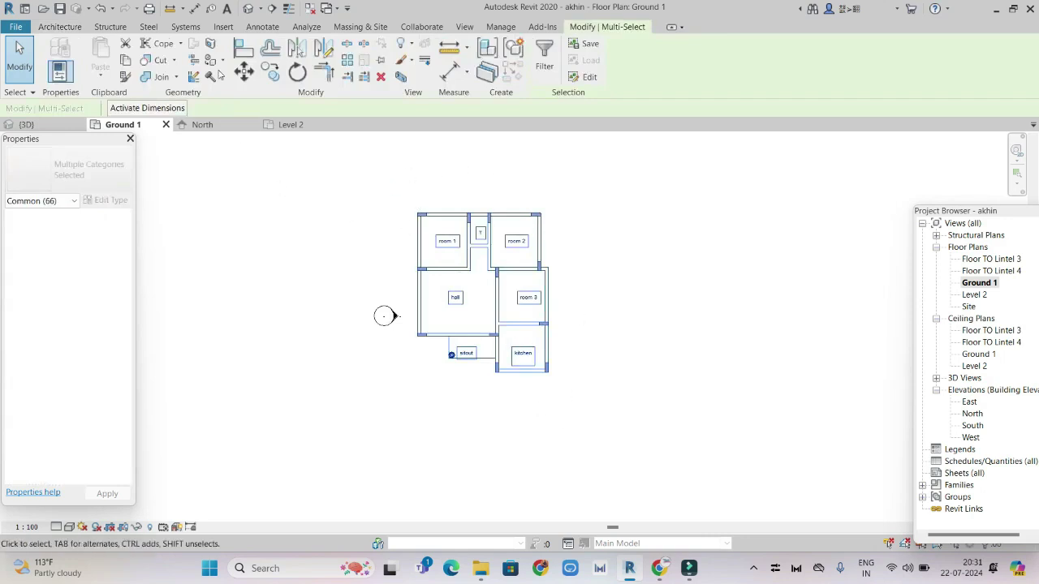
left_click(244, 72)
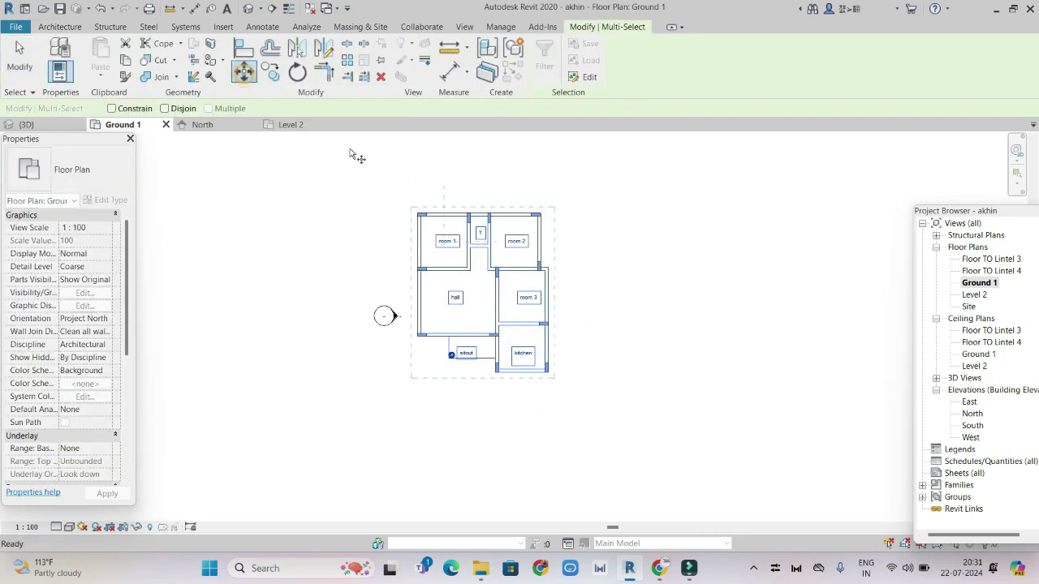
left_click(481, 284)
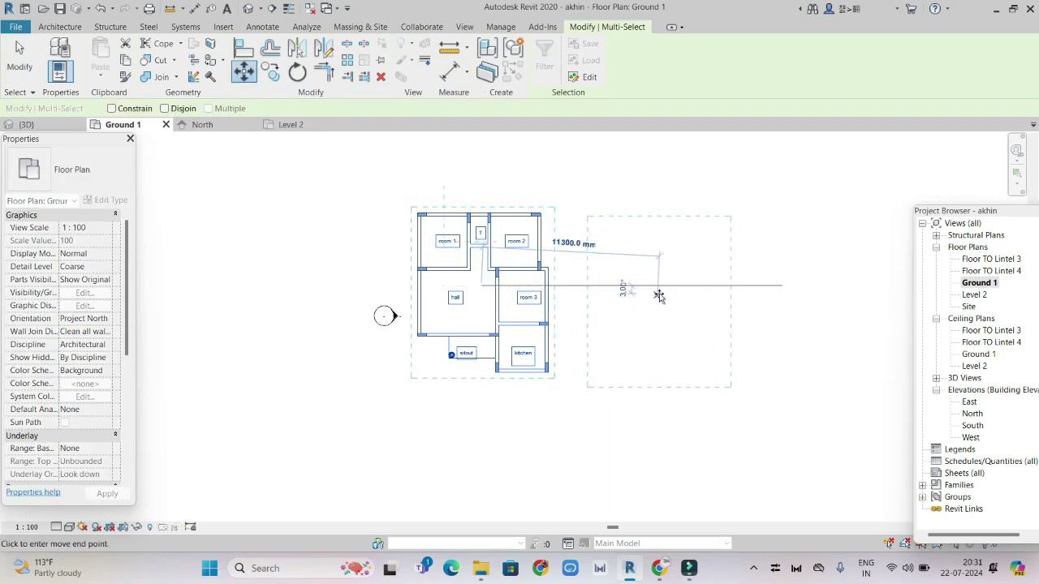
left_click(674, 289)
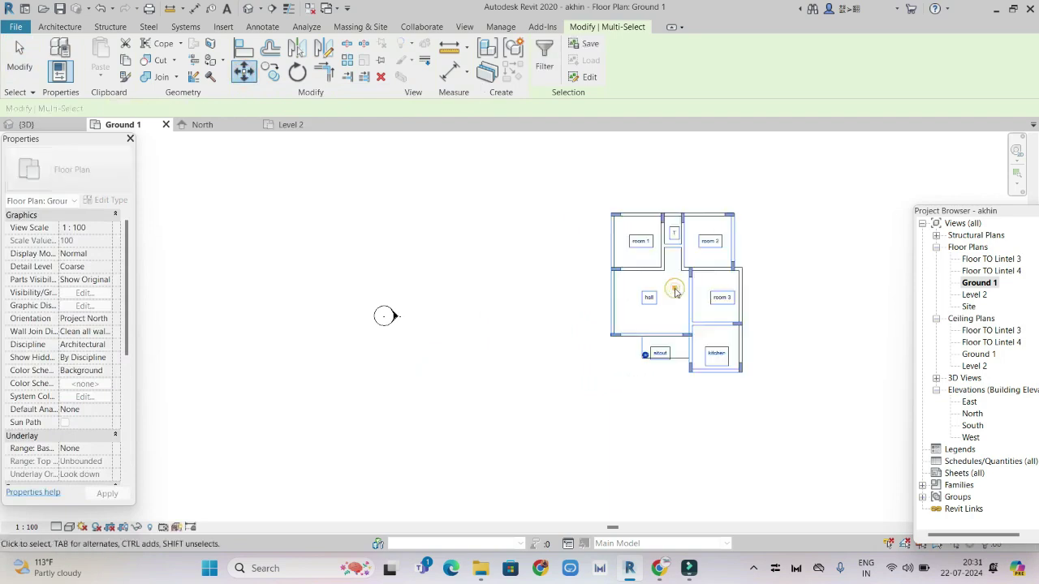
Move the whole house plan about 5000 mm further horizontally to centre it between the elevation markers.
scroll(836, 318, "down", 2)
middle_click_drag(827, 307, 628, 317)
left_click_drag(483, 236, 641, 414)
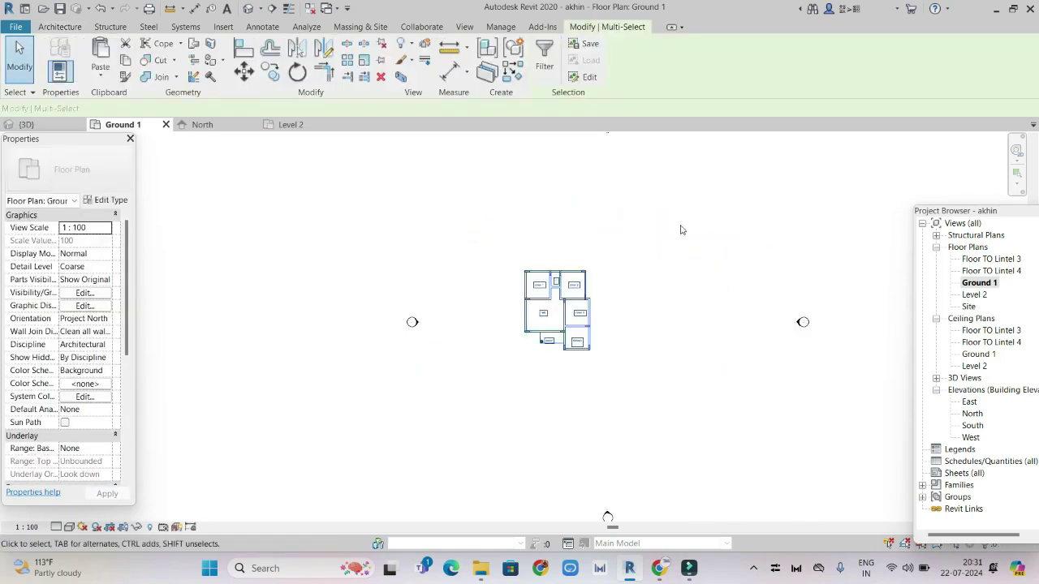
left_click(244, 71)
left_click(577, 316)
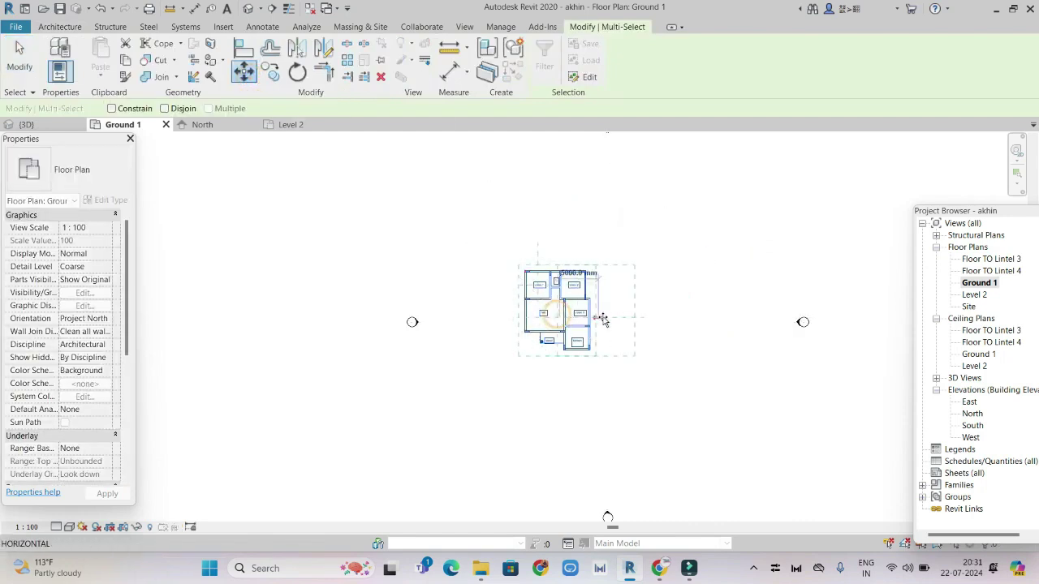
left_click(605, 322)
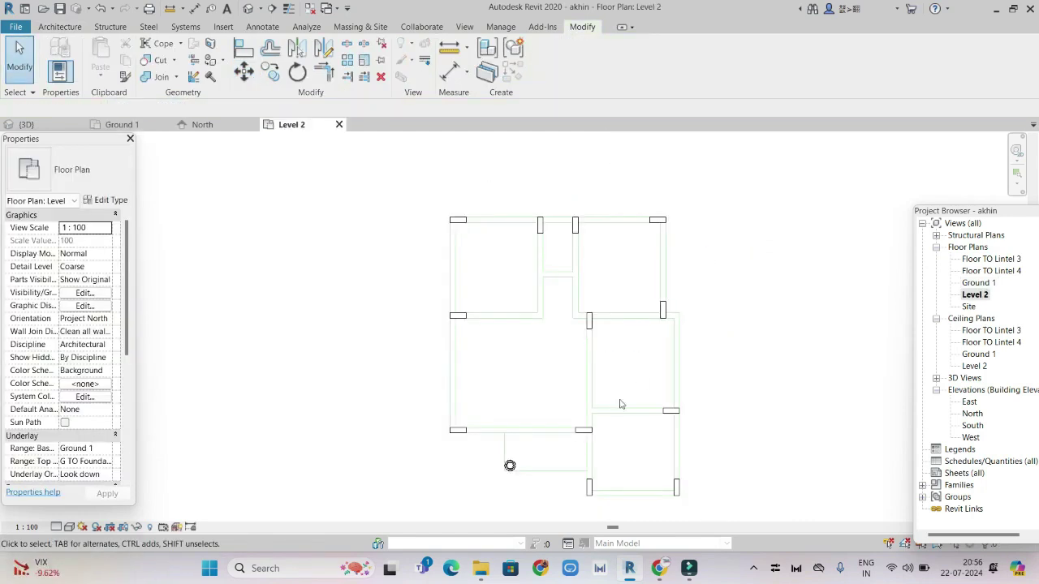
left_click(58, 28)
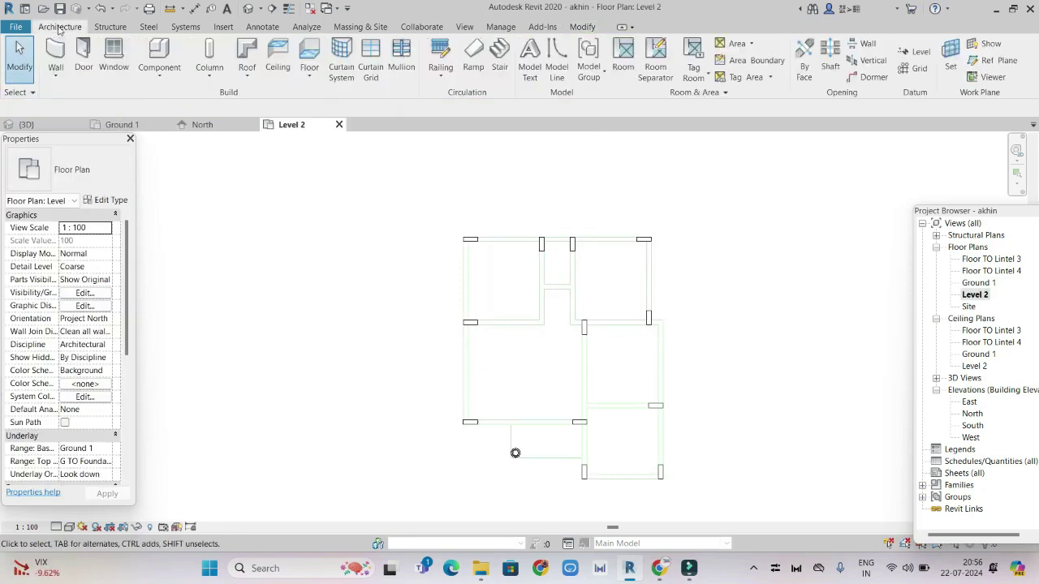
left_click(66, 77)
left_click(89, 121)
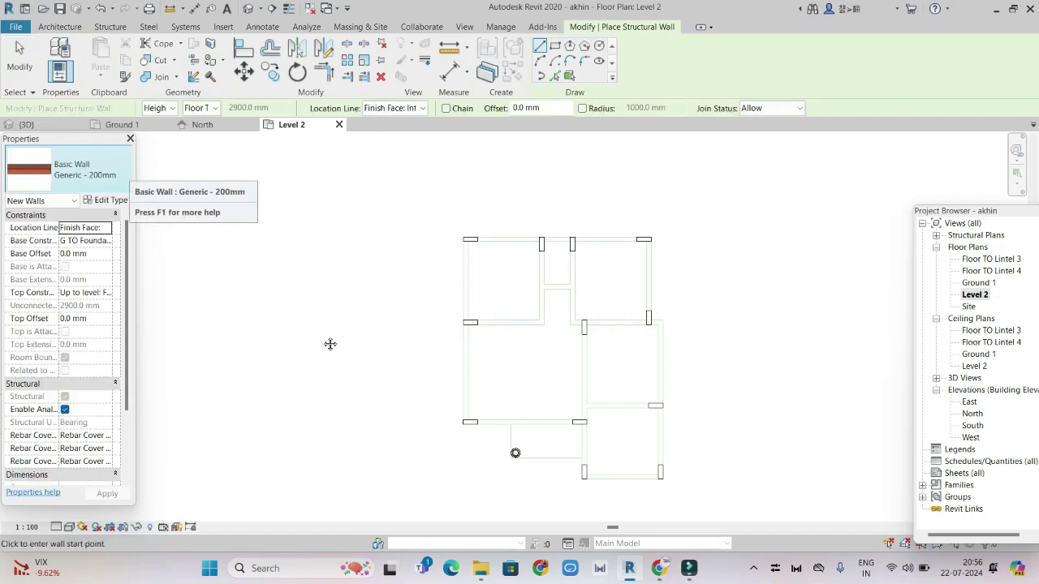
middle_click_drag(330, 344, 327, 309)
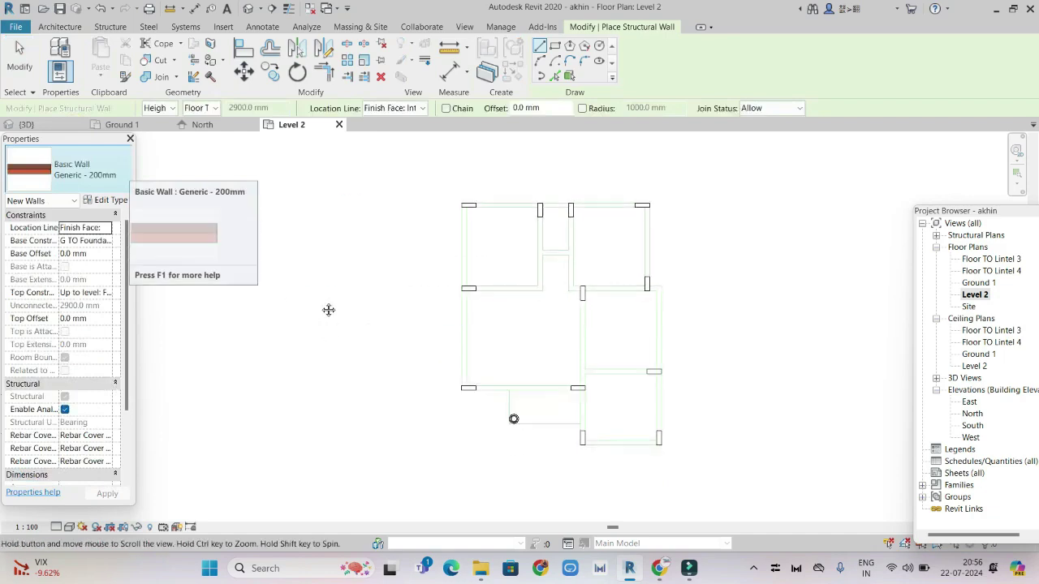
Review the project materials in the Material Browser and close it without changes.
left_click(501, 26)
left_click(59, 60)
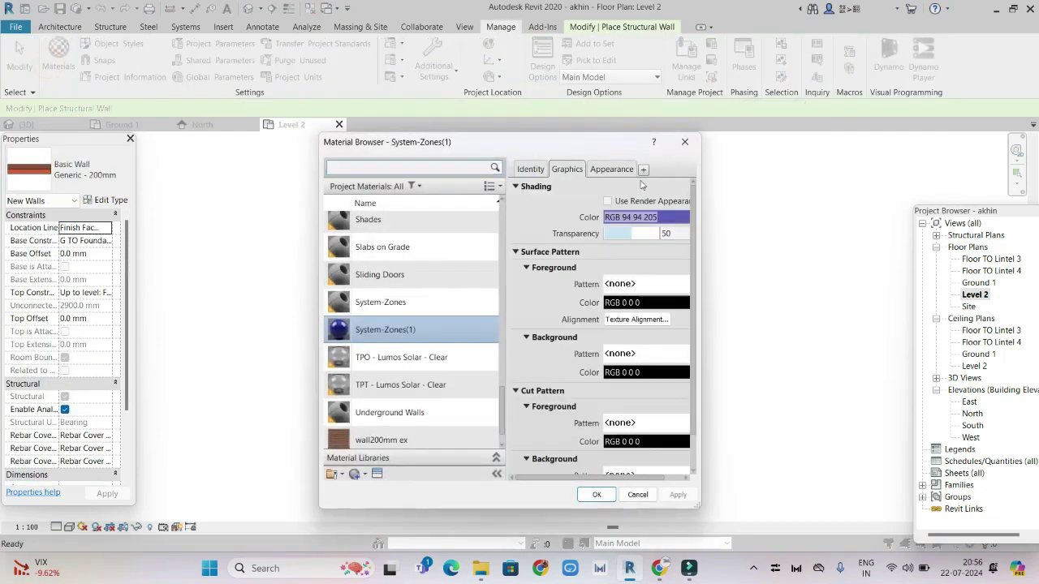
left_click(685, 141)
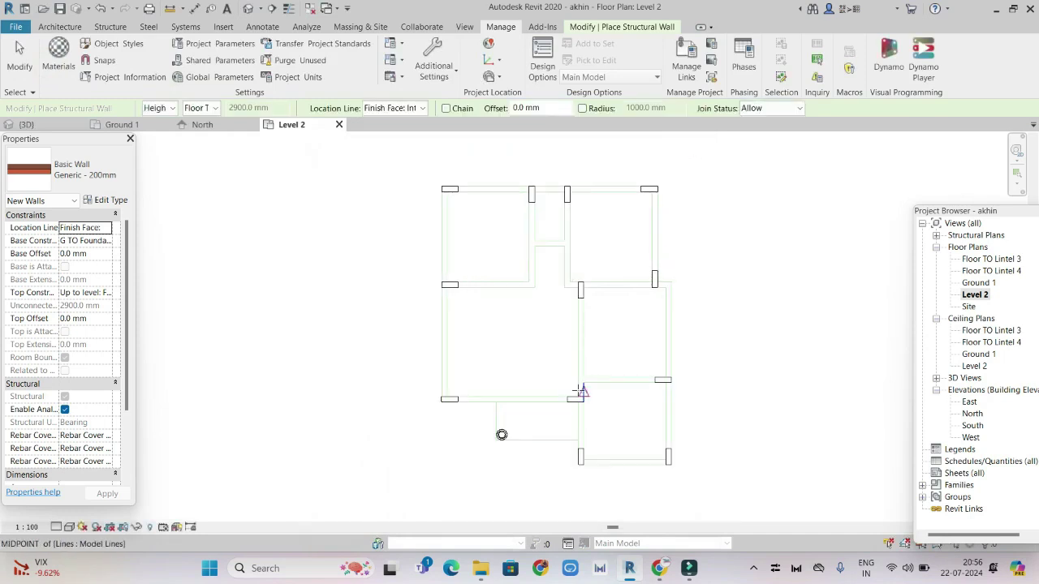
Examine the wall outlines and column positions around the Level 2 floor plan.
middle_click_drag(580, 333, 560, 285)
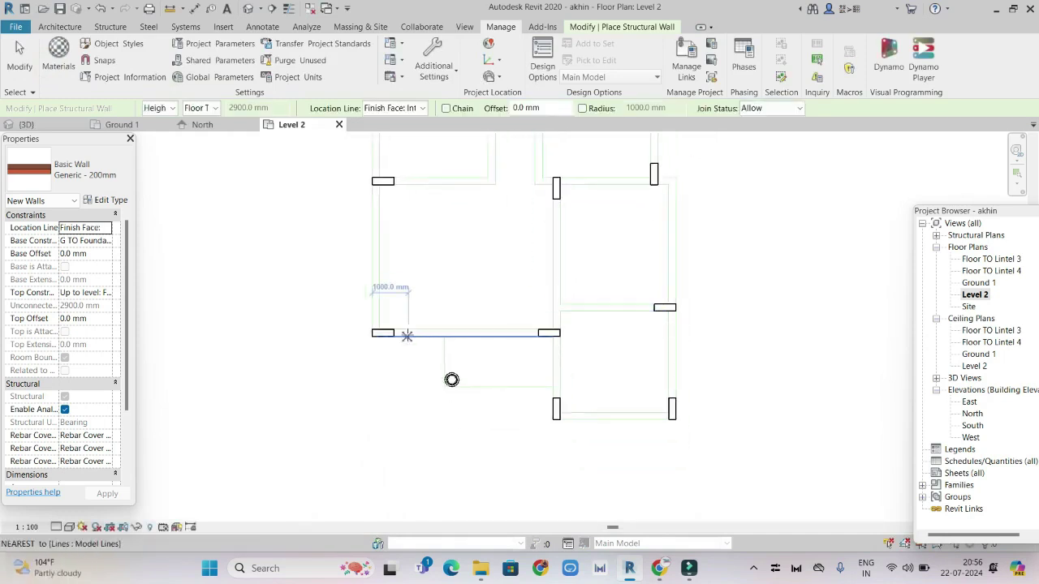
scroll(396, 333, "up", 5)
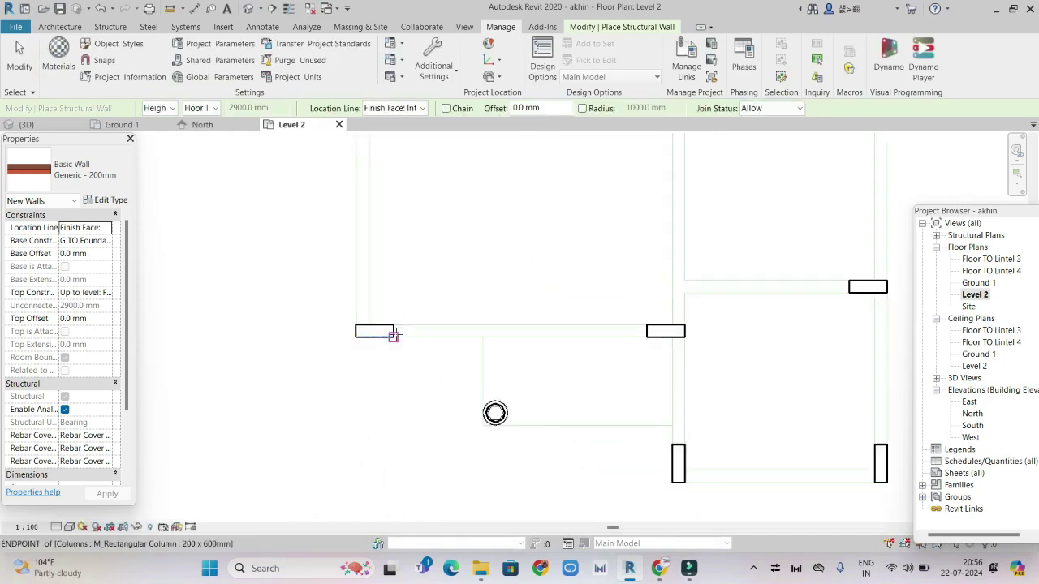
scroll(397, 333, "up", 3)
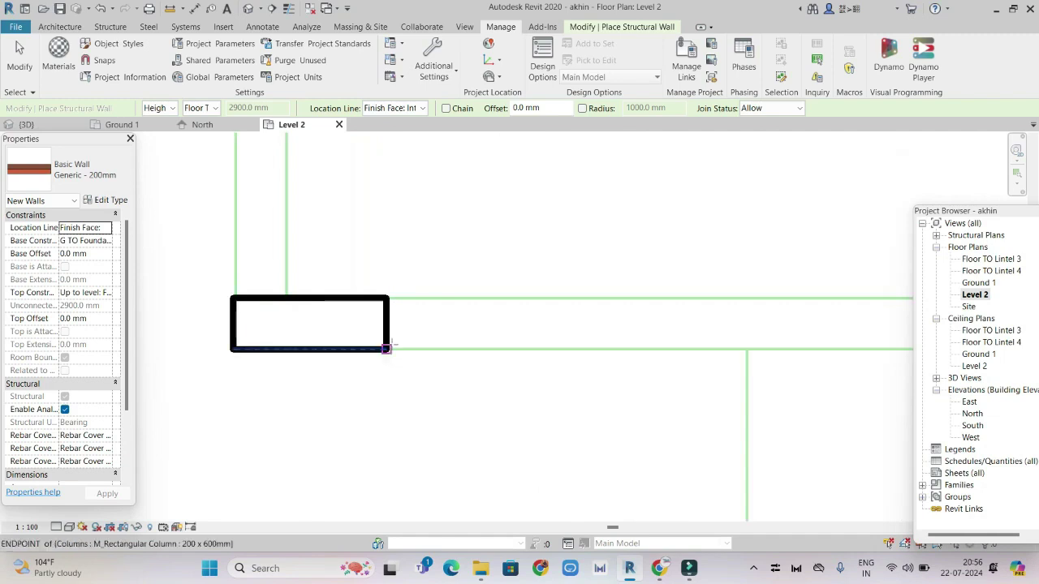
scroll(395, 341, "down", 5)
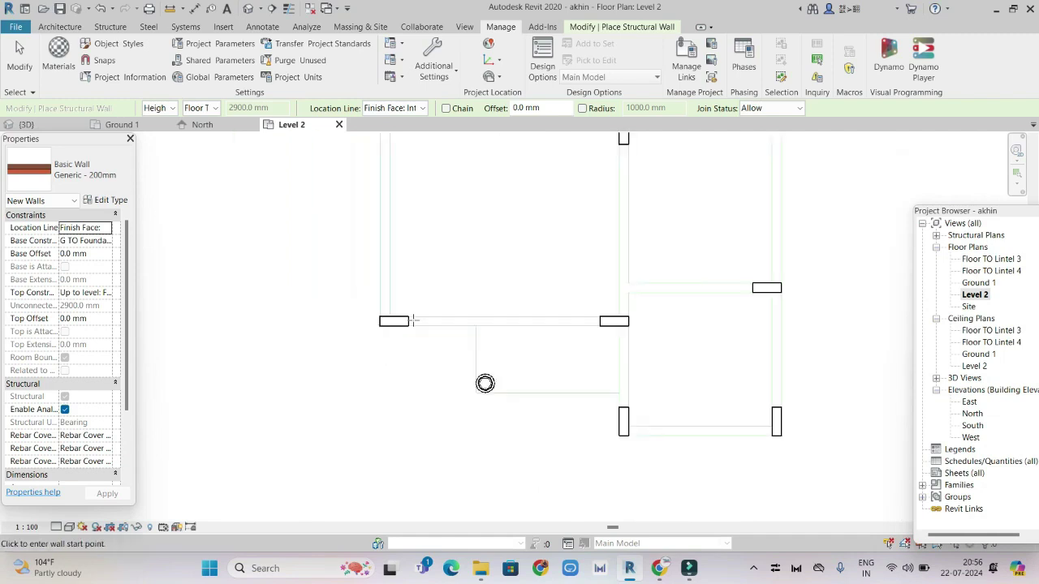
scroll(362, 243, "down", 2)
middle_click_drag(362, 234, 364, 341)
left_click(374, 236)
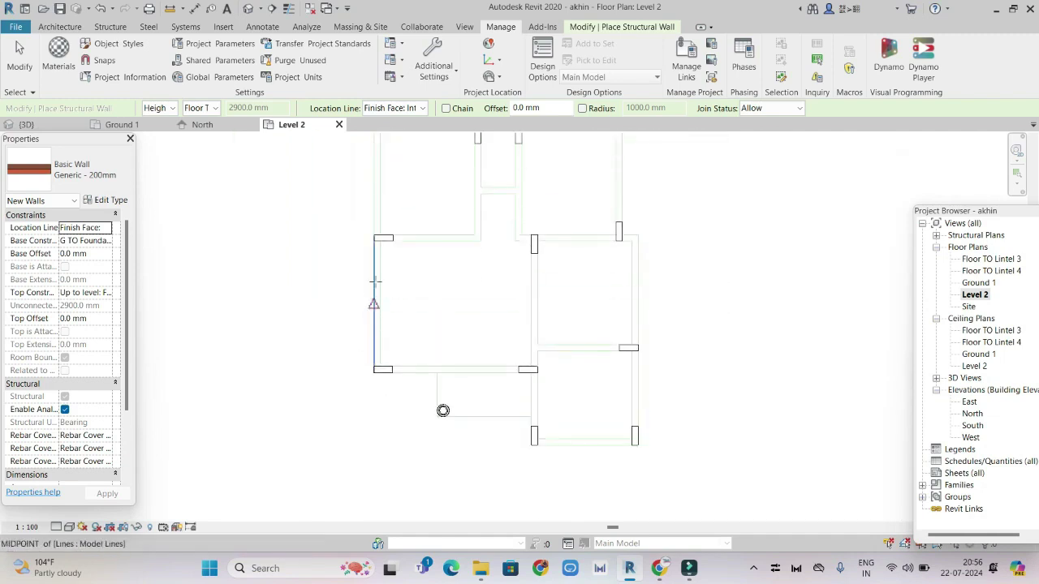
middle_click_drag(374, 163, 378, 305)
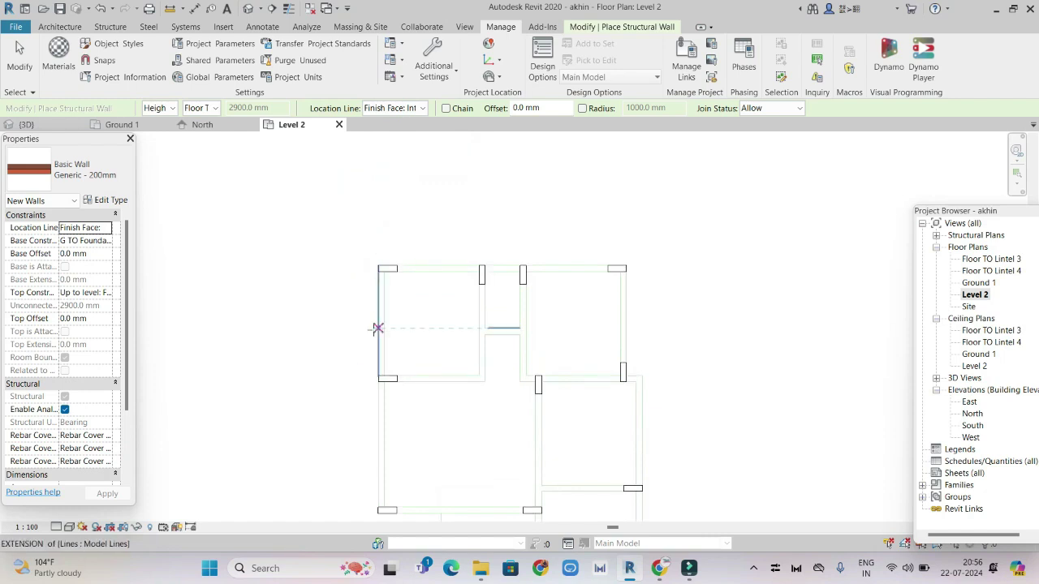
key("Escape")
scroll(457, 352, "down", 2)
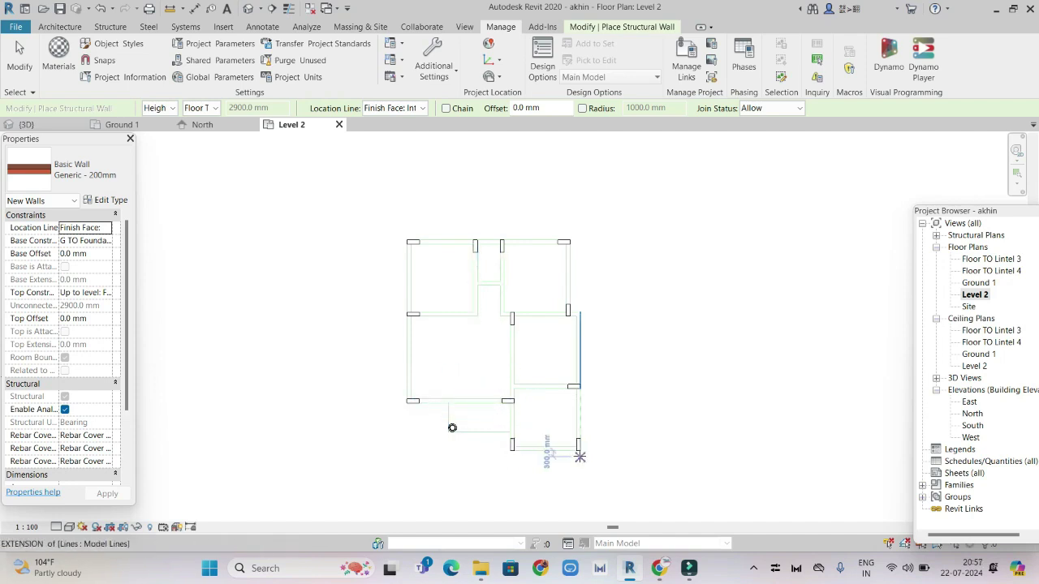
scroll(479, 412, "up", 2)
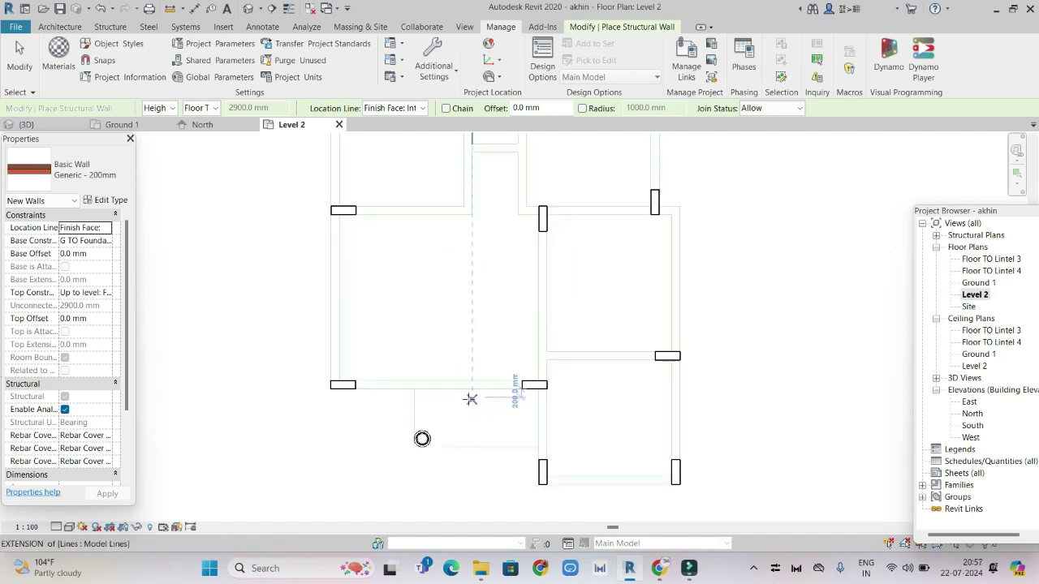
left_click(357, 387)
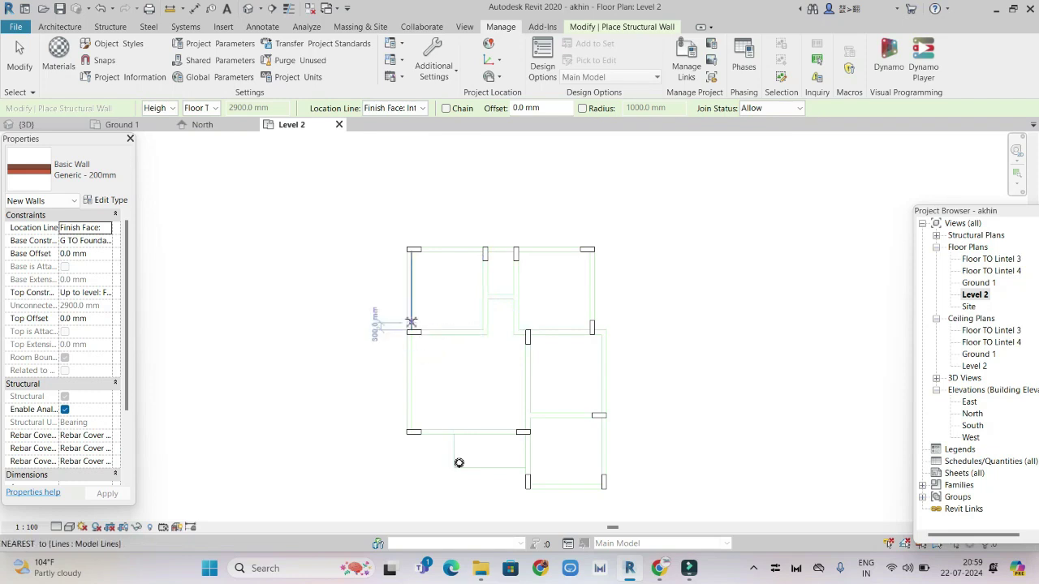
scroll(483, 435, "up", 2)
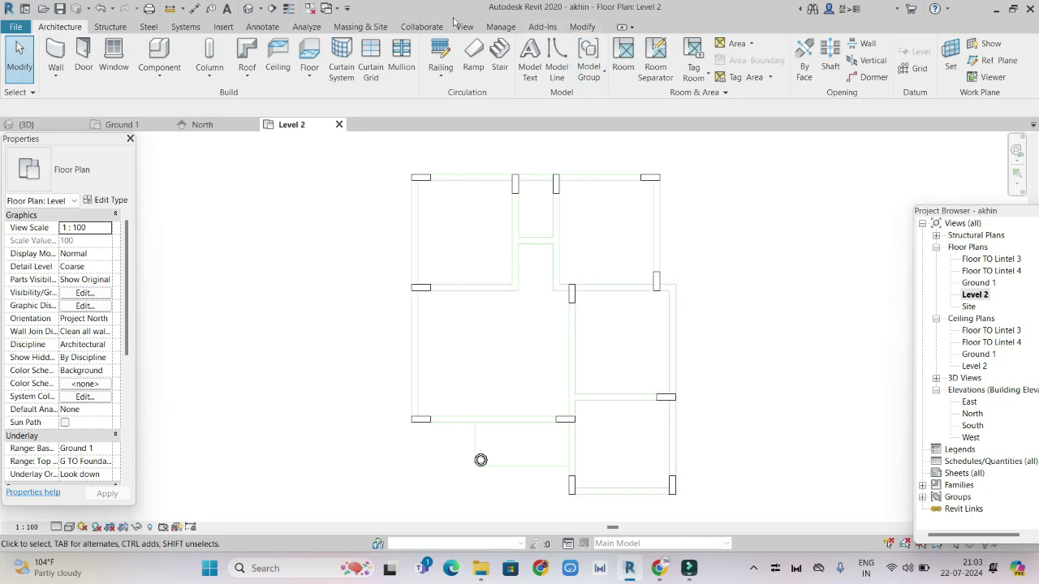
Add 2.5mm Arial text notes around the Level 2 plan naming the wall finishes: White, yellow, Blue, Orange and Glading.
left_click(275, 29)
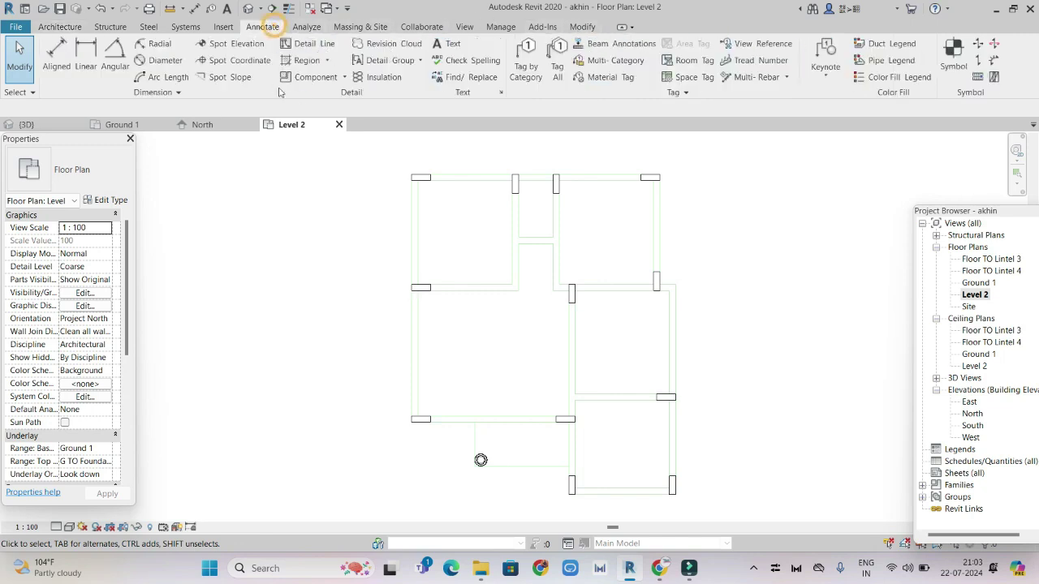
left_click(448, 44)
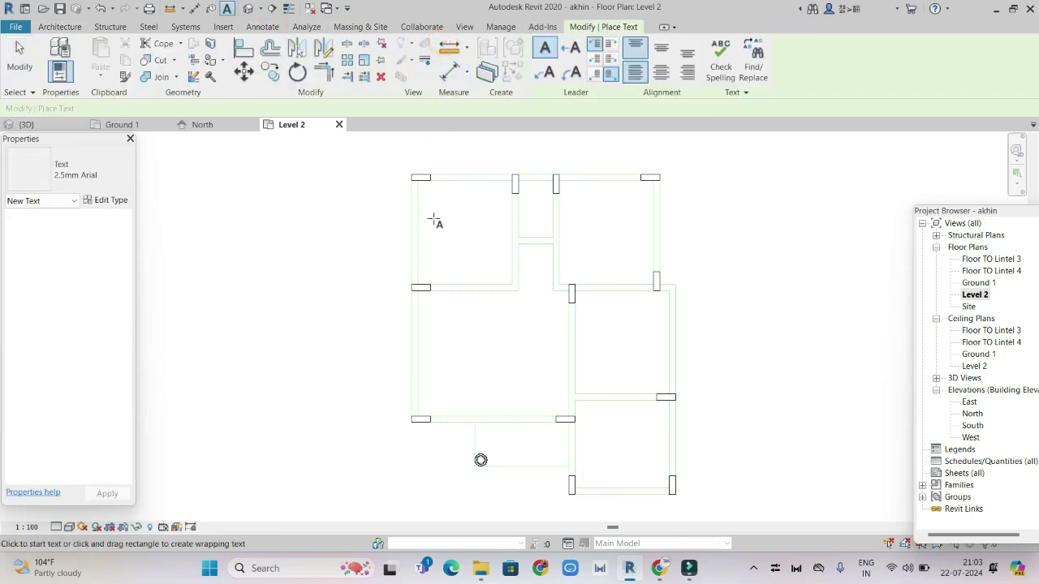
left_click(351, 236)
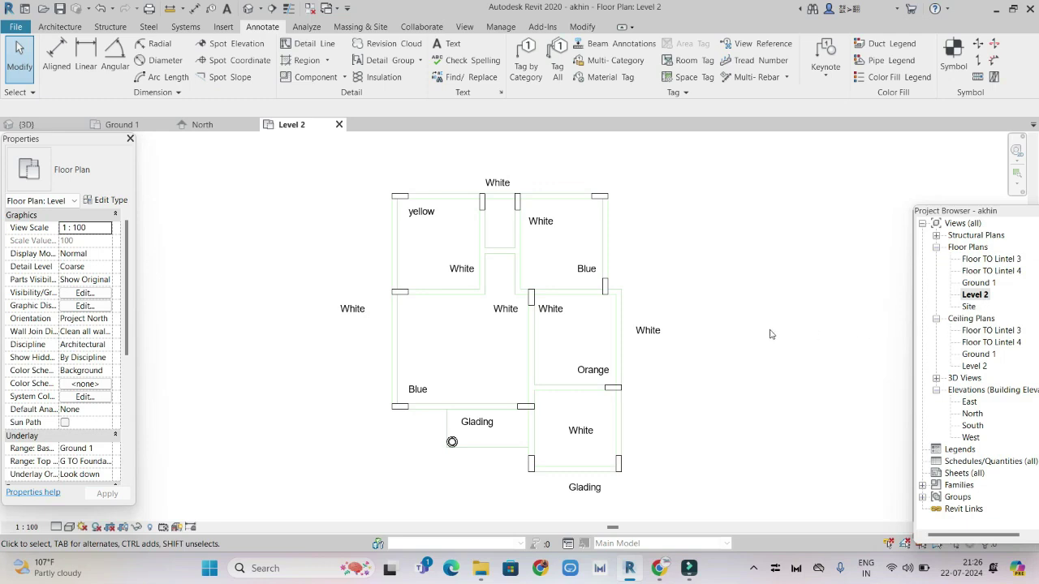
View the North elevation.
double_click(972, 414)
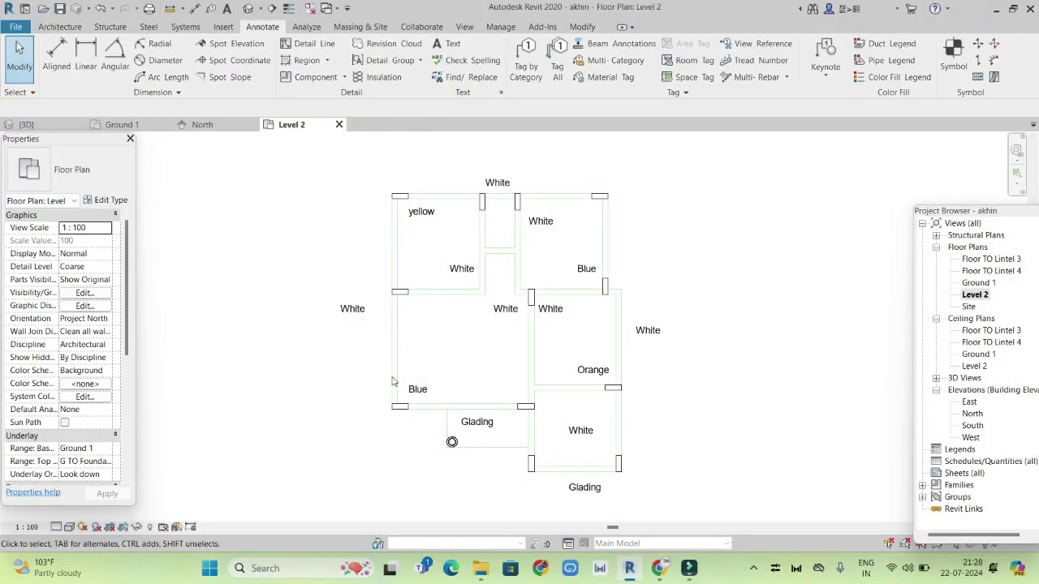
Start a structural wall with the Generic - 200mm - Filled basic wall type.
left_click(60, 27)
left_click(68, 81)
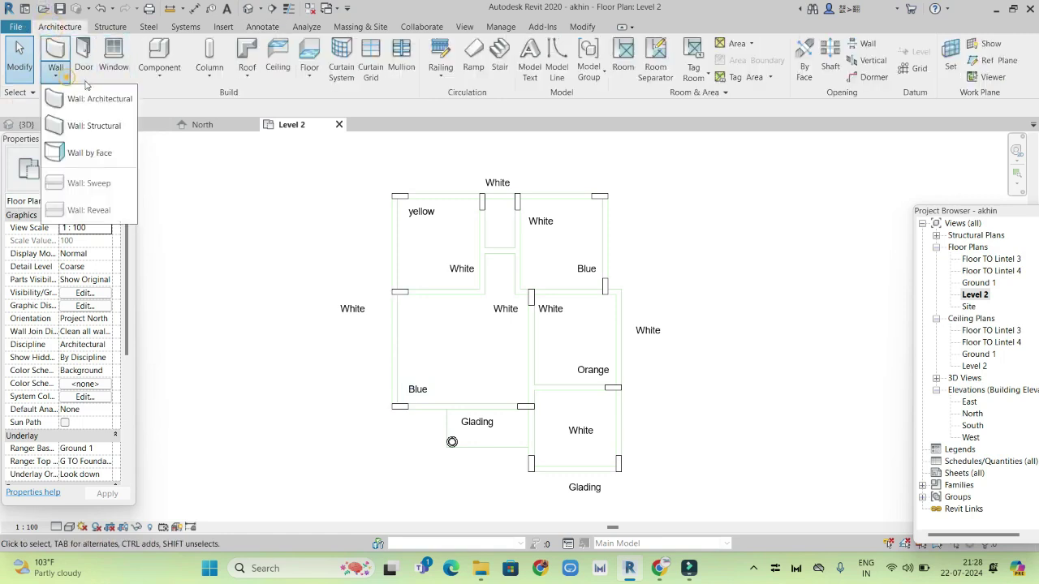
left_click(85, 123)
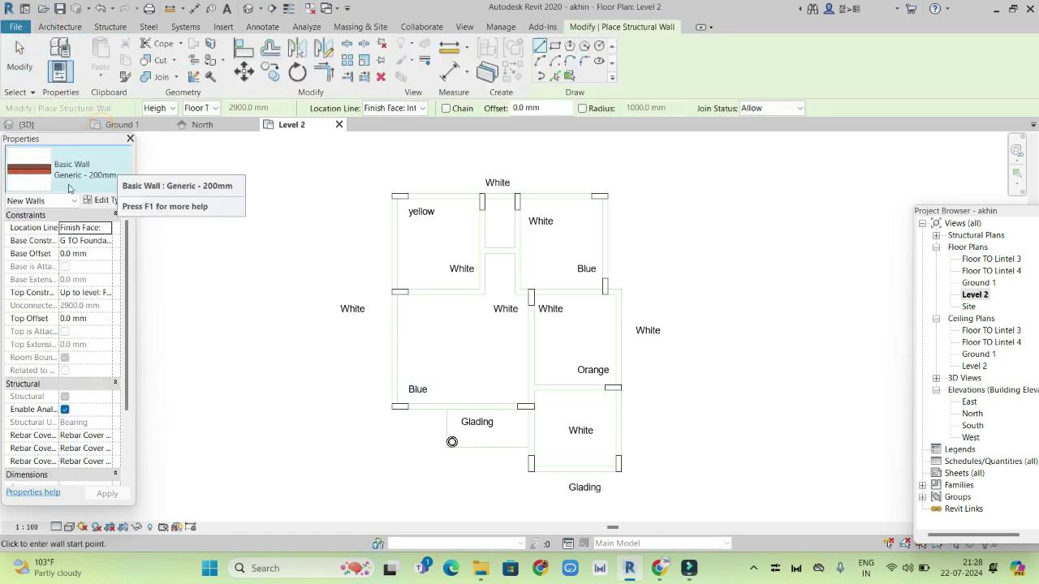
left_click(123, 166)
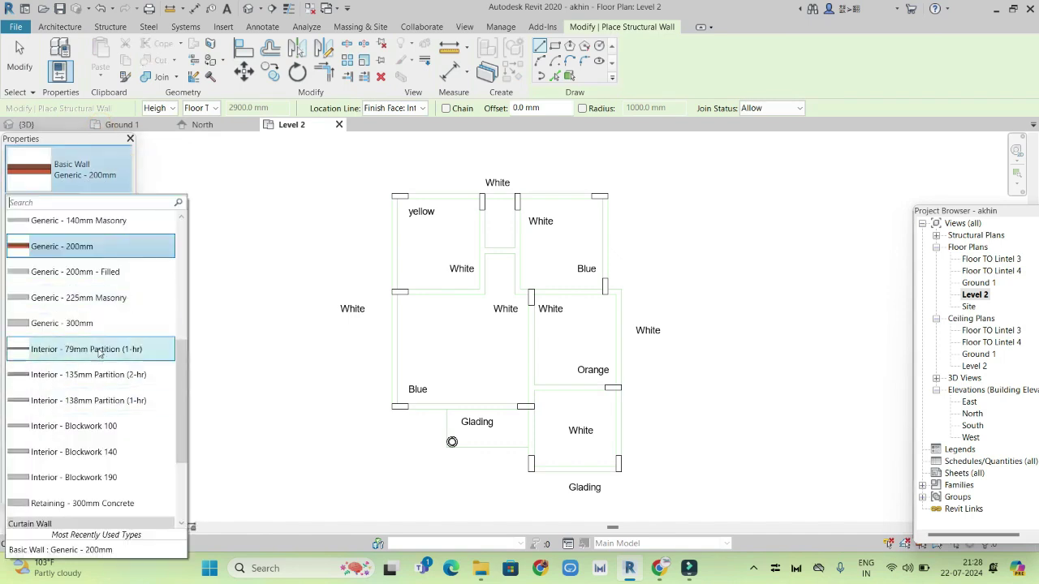
left_click(60, 276)
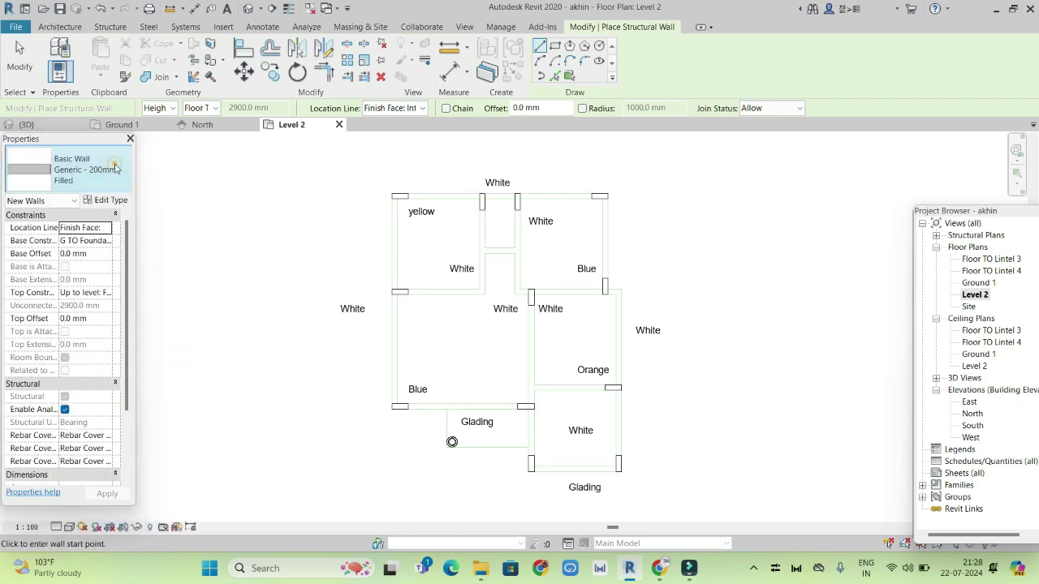
left_click(117, 170)
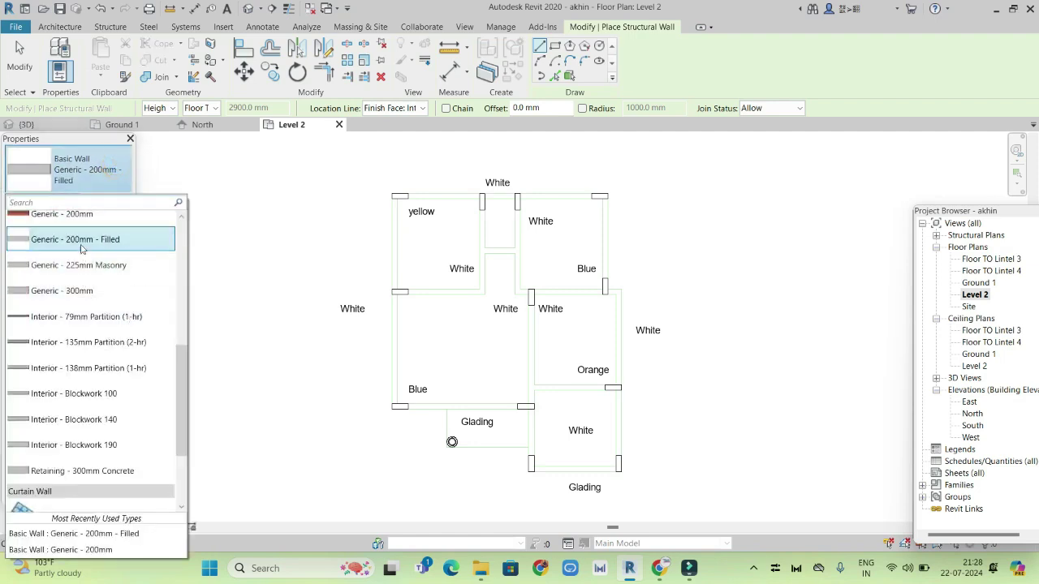
left_click(98, 246)
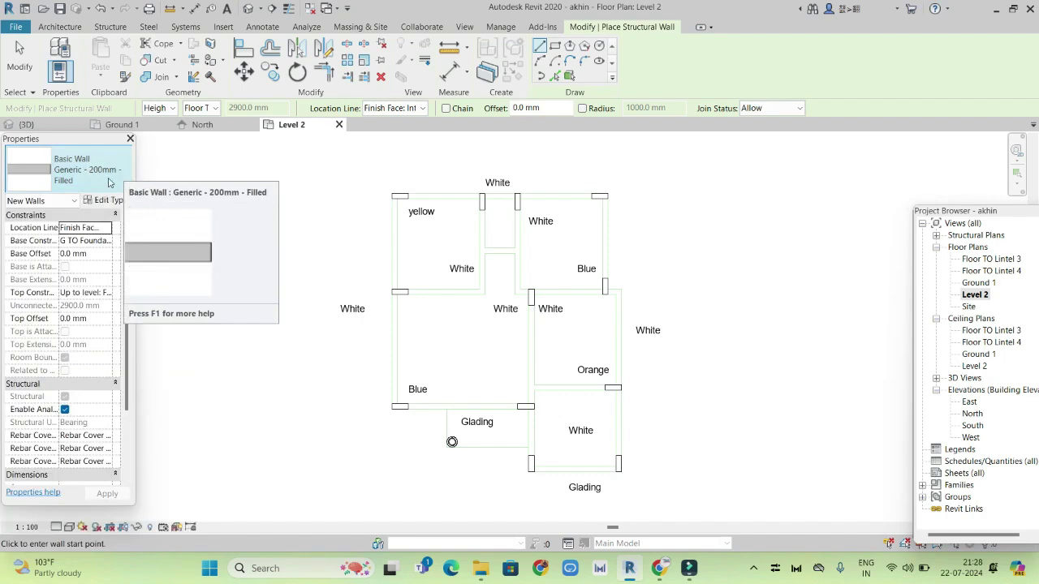
Check the filled wall type's layer structure and duplicate the type under the name 200mm.
left_click(114, 201)
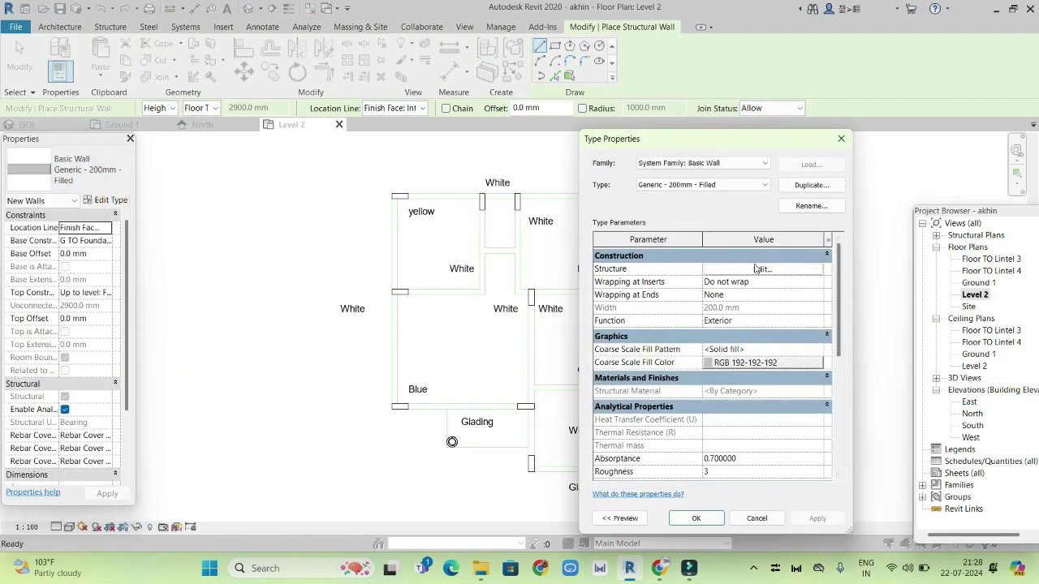
left_click(755, 269)
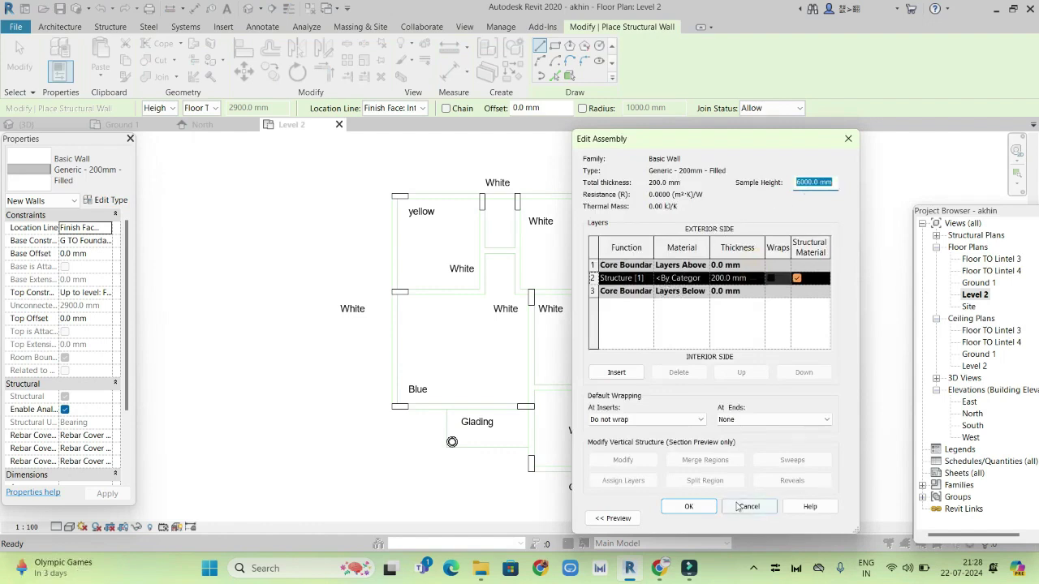
left_click(688, 507)
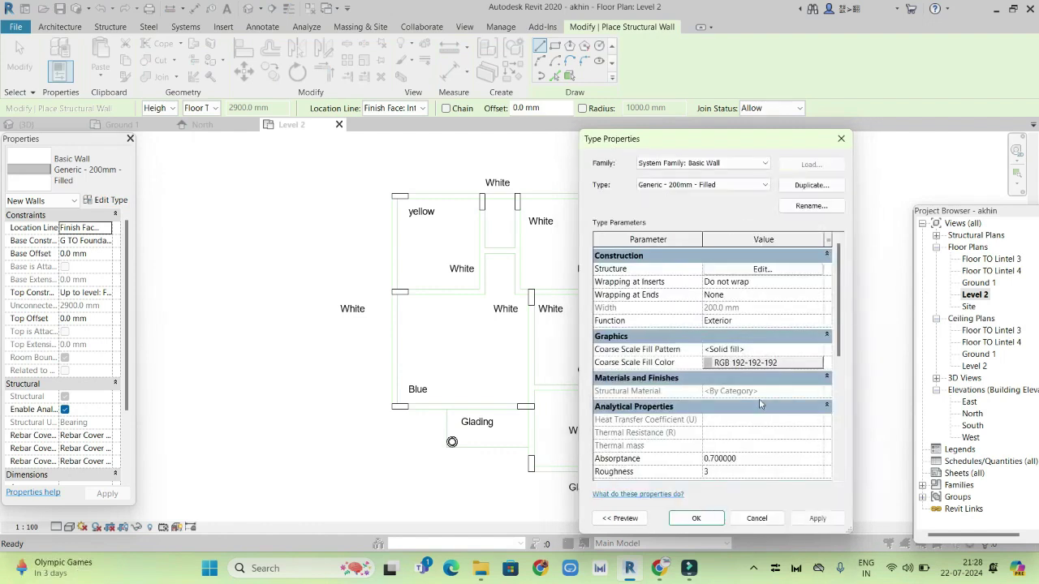
left_click(810, 185)
type("2")
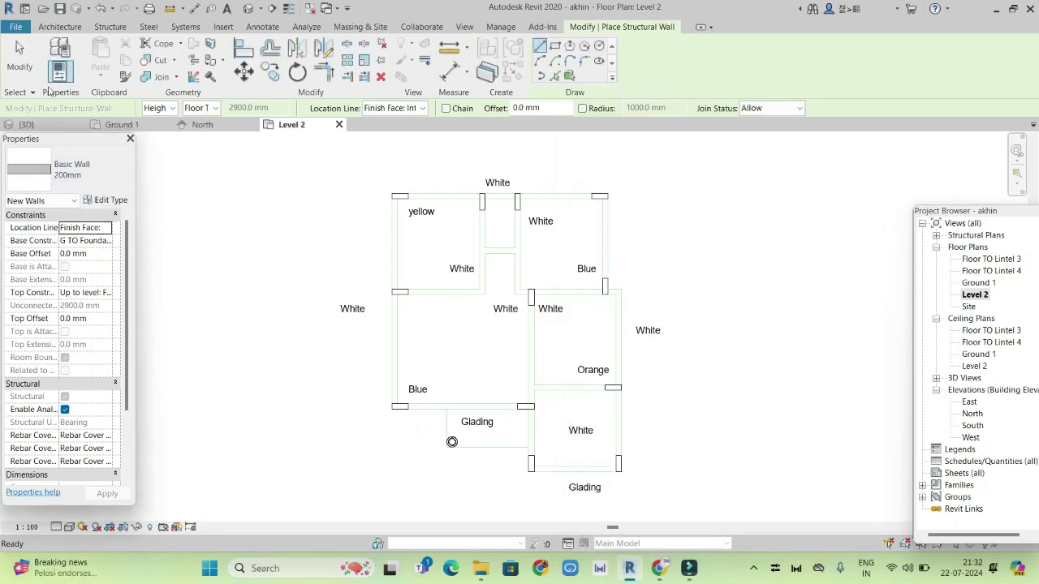
Try a 200mm structural wall along only the Blue room's outer side, and delete it.
left_click(29, 169)
scroll(407, 396, "up", 3)
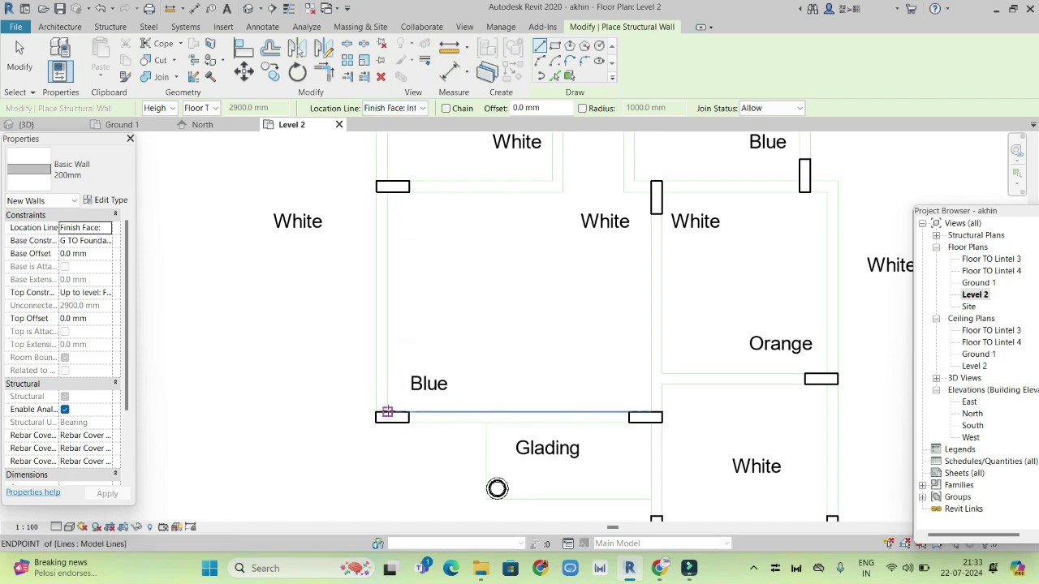
left_click(385, 406)
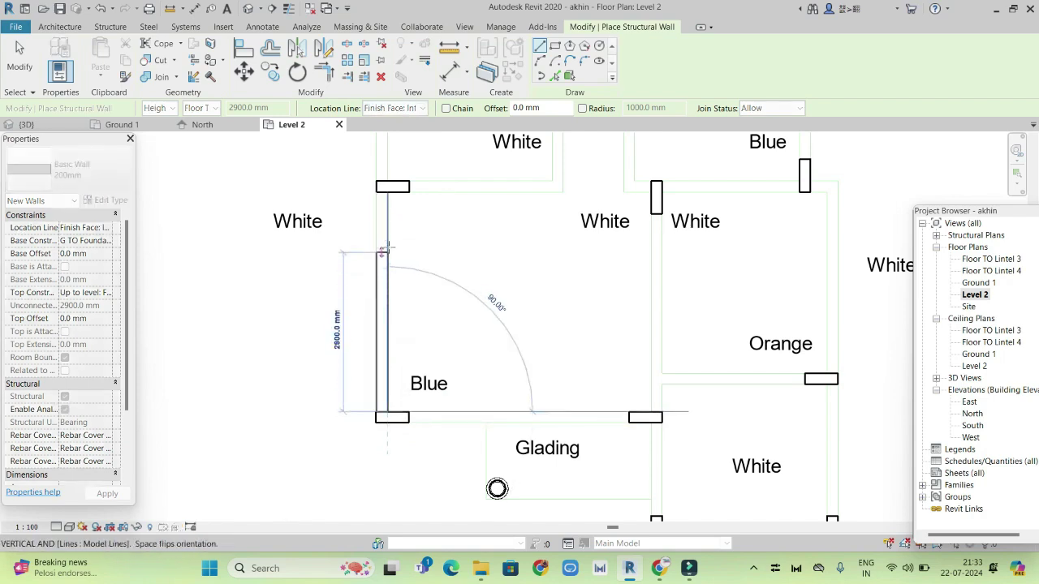
left_click(387, 192)
scroll(466, 409, "up", 5)
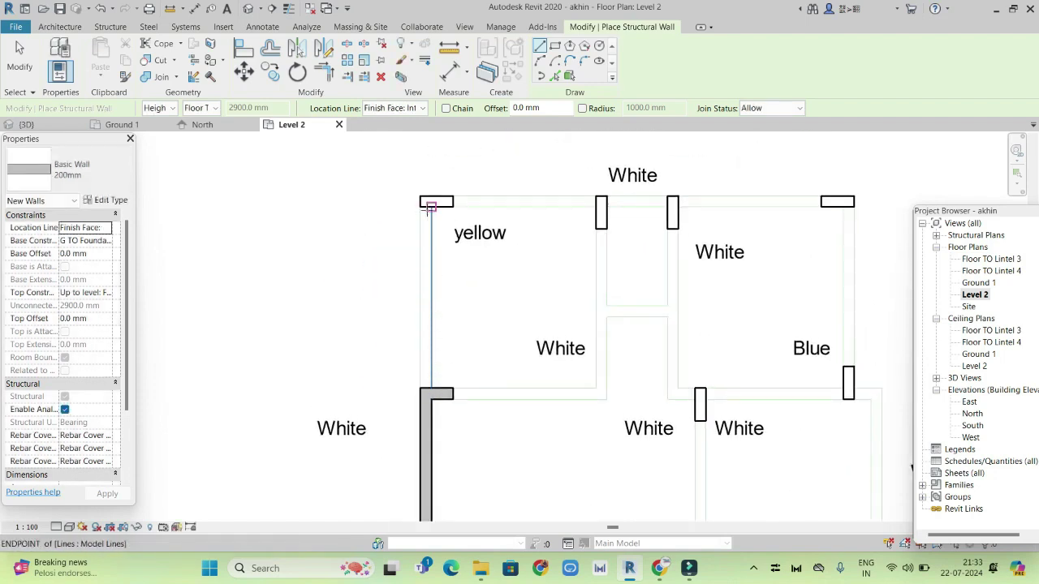
right_click(367, 210)
left_click(381, 267)
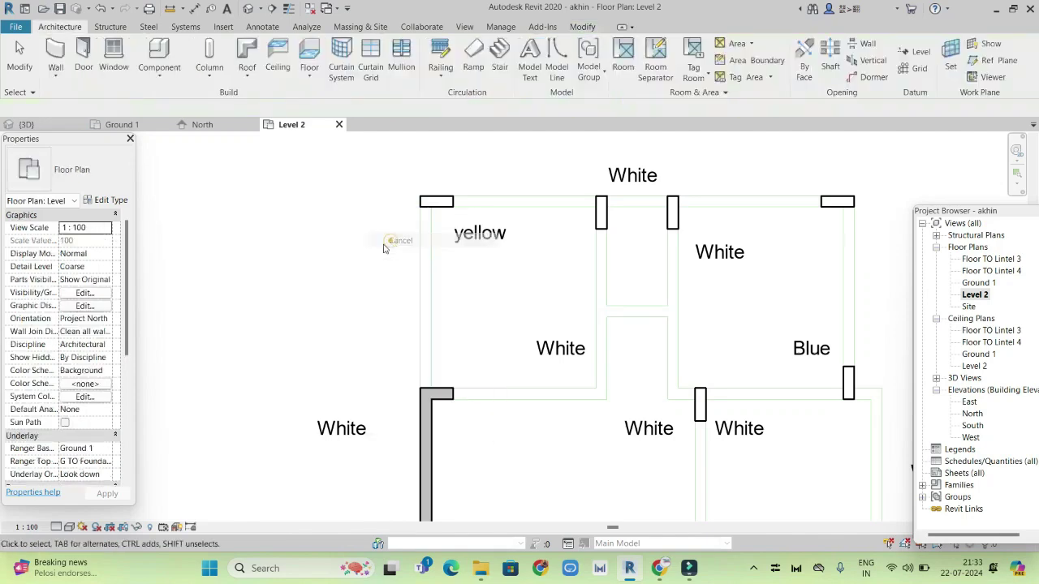
left_click(438, 393)
key("Delete")
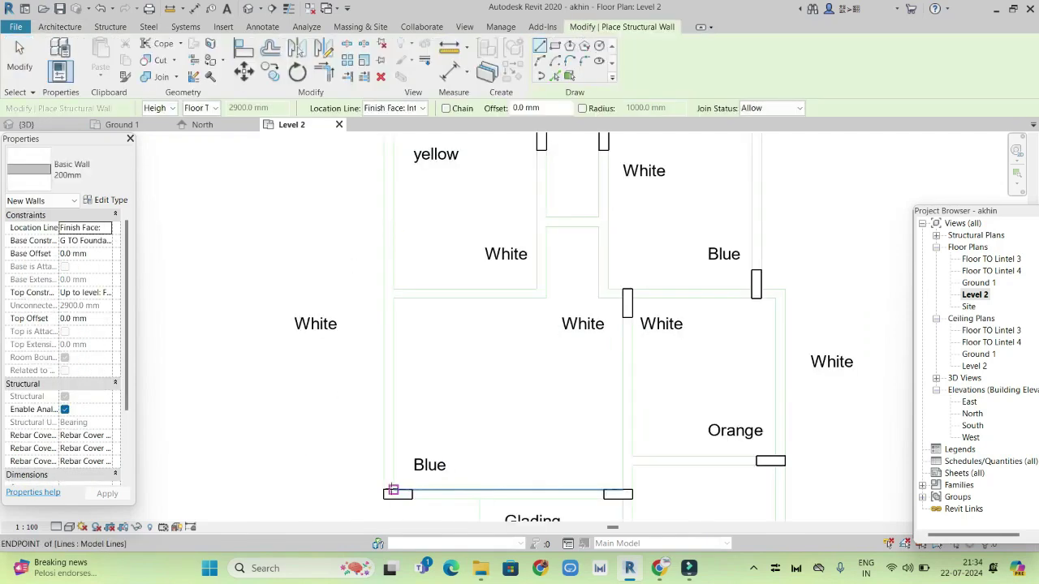
Draw a 200mm structural wall along the full outer side of the Blue and yellow rooms, from the lower to the upper corner column.
left_click(393, 491)
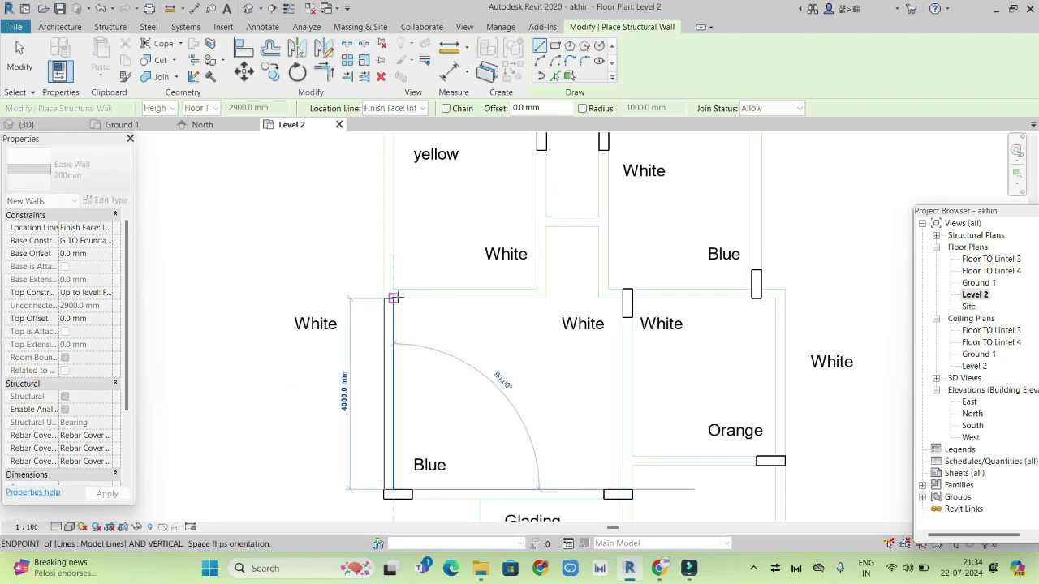
middle_click_drag(415, 250, 432, 418)
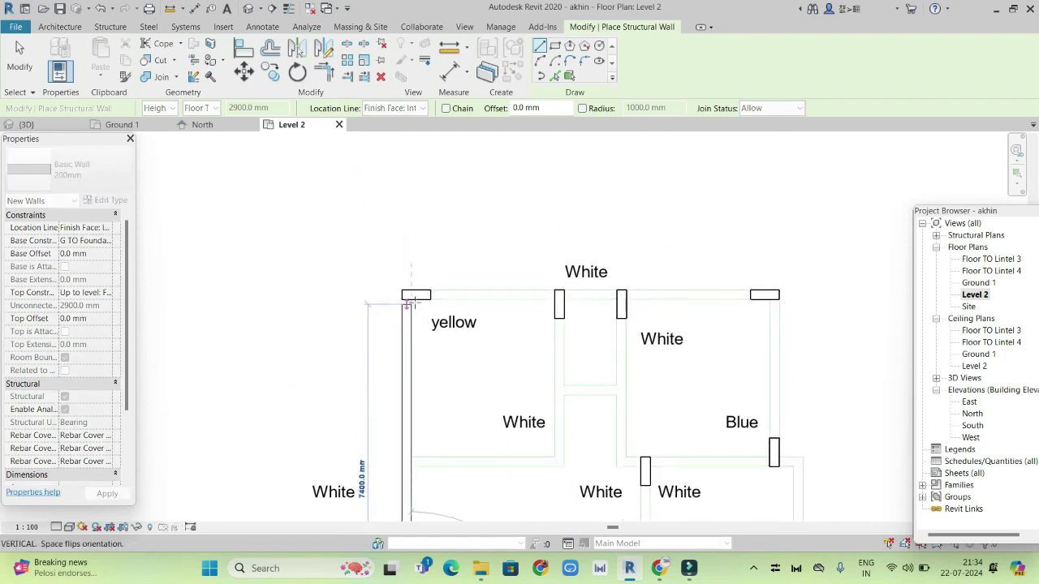
left_click(408, 300)
right_click(402, 236)
left_click(417, 241)
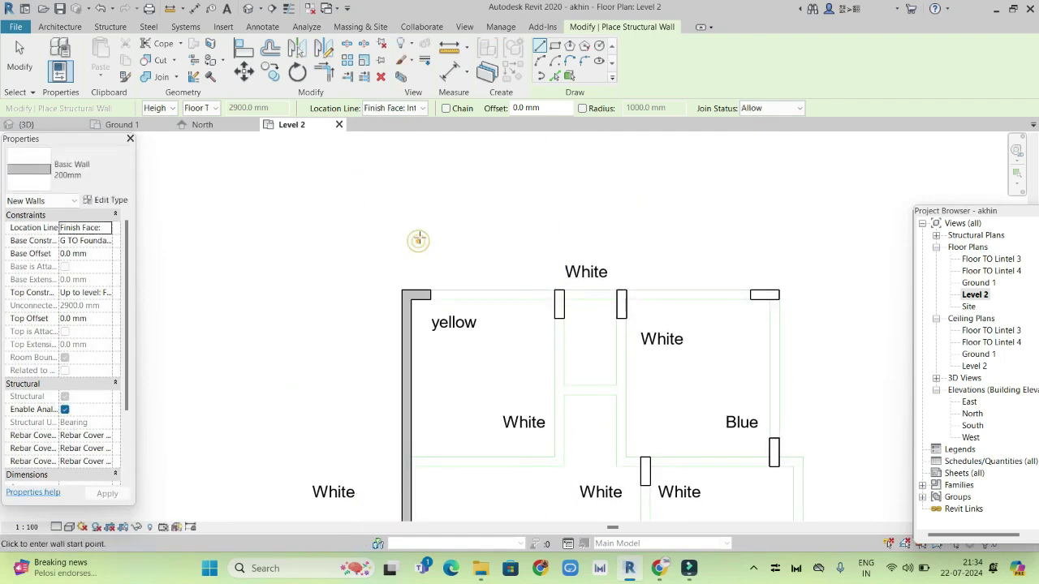
right_click(419, 238)
left_click(449, 247)
middle_click_drag(378, 239, 378, 141)
scroll(457, 150, "down", 1)
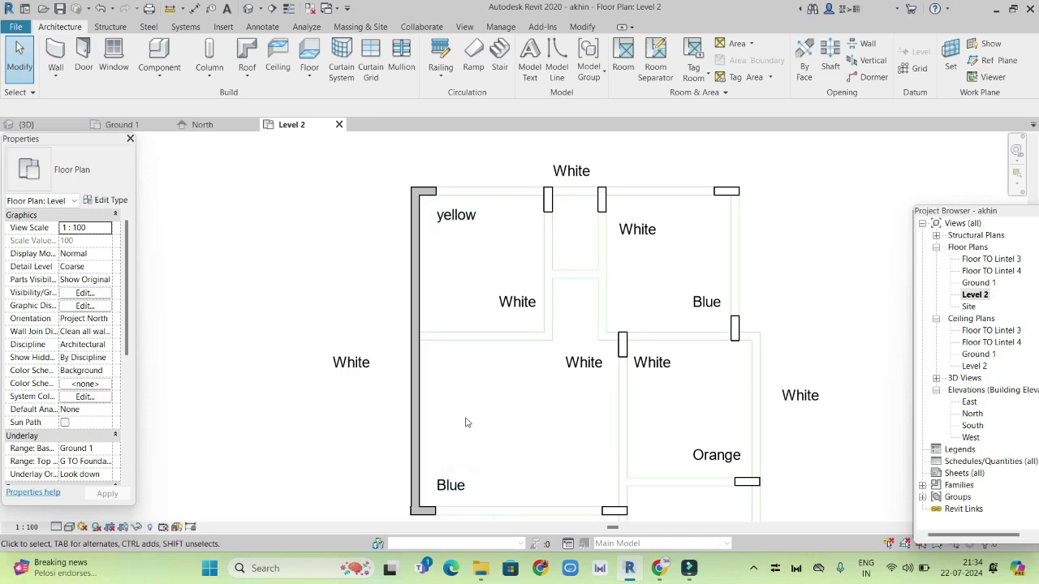
scroll(463, 419, "down", 1)
middle_click_drag(473, 395, 442, 324)
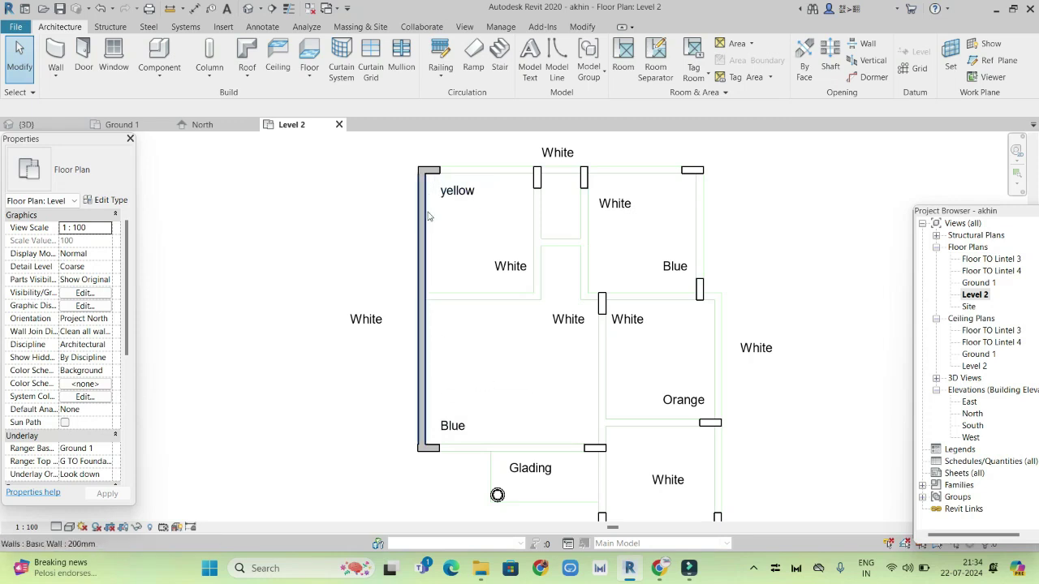
Draw a 200mm structural wall about 3200 mm long between the yellow and Blue rooms, flipped to fit between the outline lines.
left_click(56, 77)
left_click(102, 130)
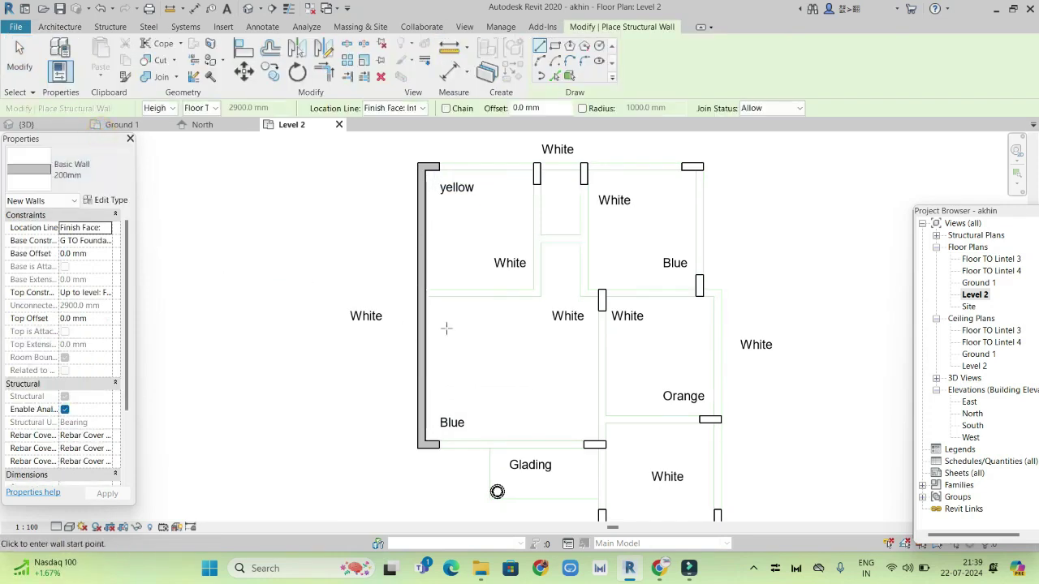
scroll(446, 328, "up", 2)
scroll(417, 273, "up", 1)
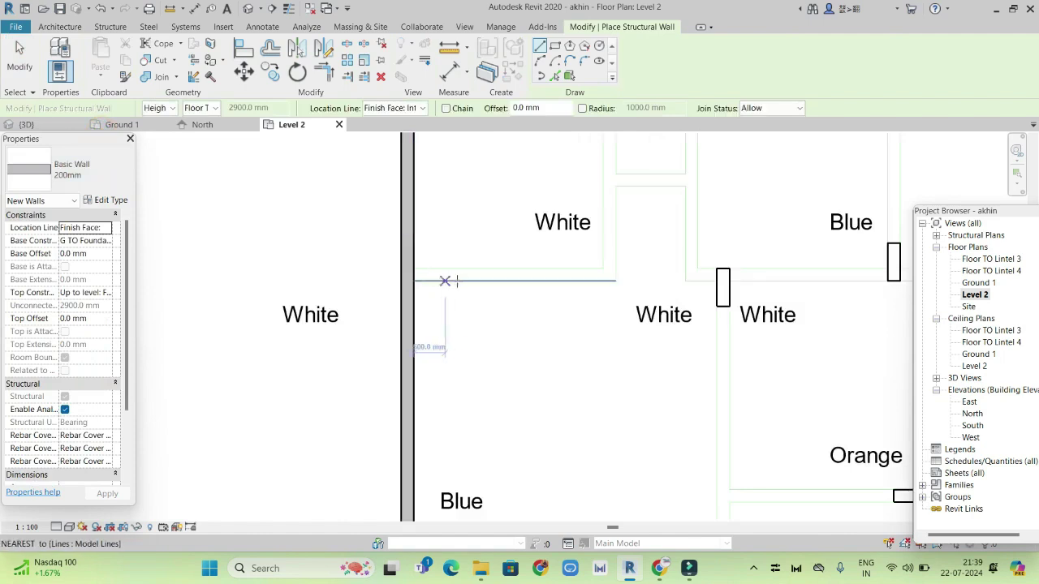
scroll(414, 272, "up", 2)
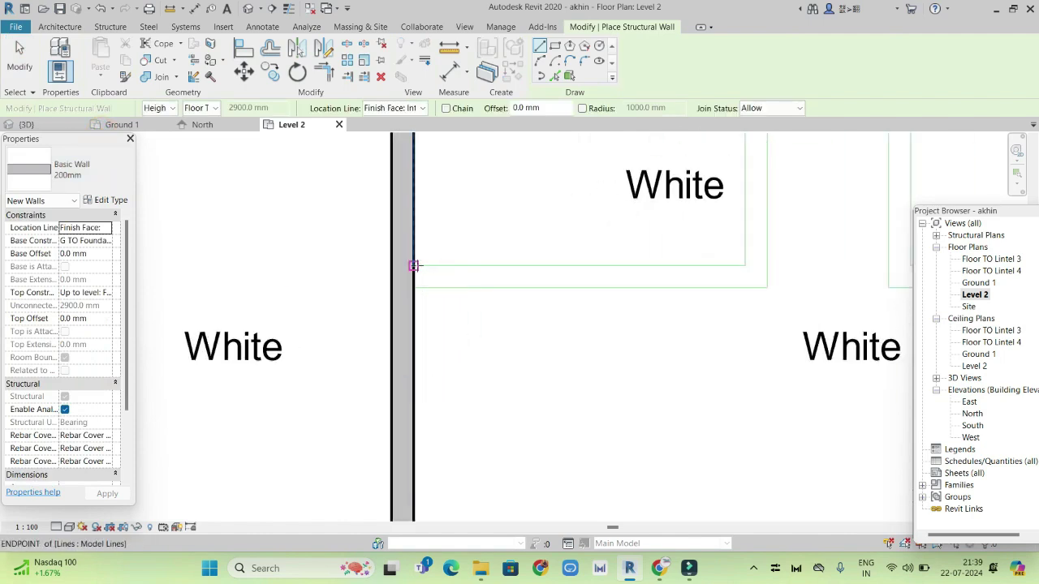
left_click(413, 265)
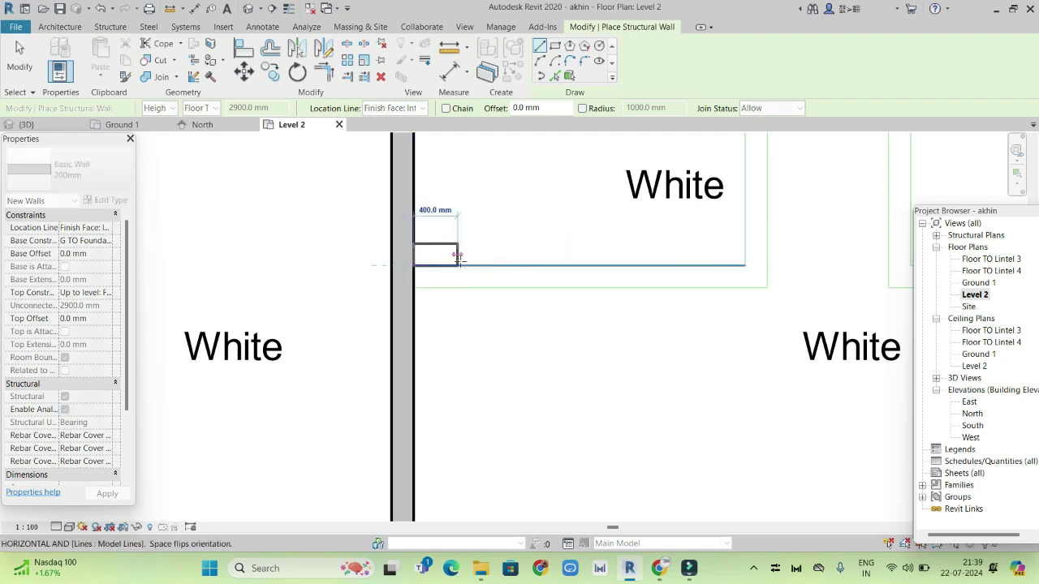
key("space")
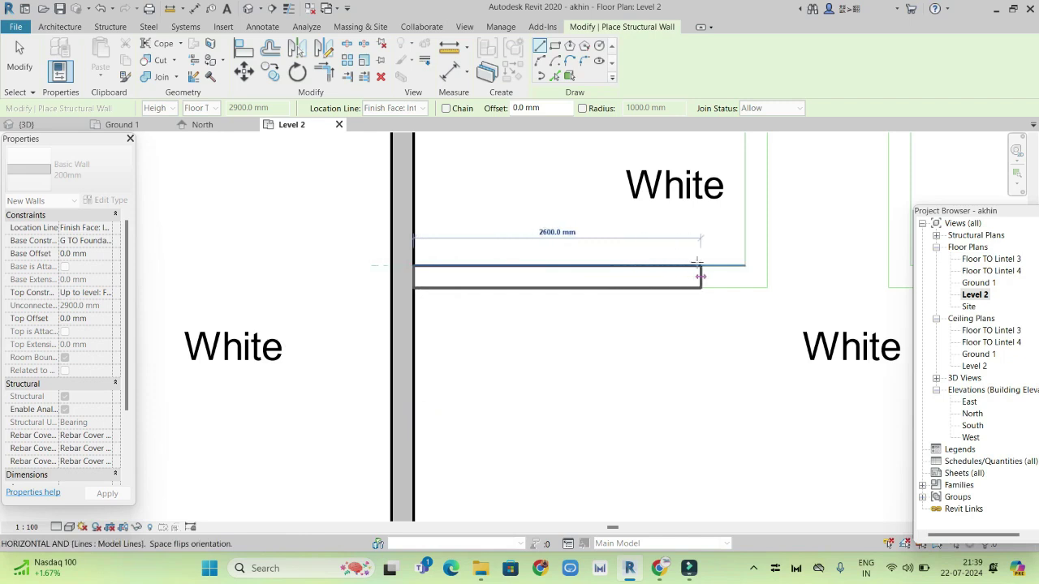
left_click(414, 265)
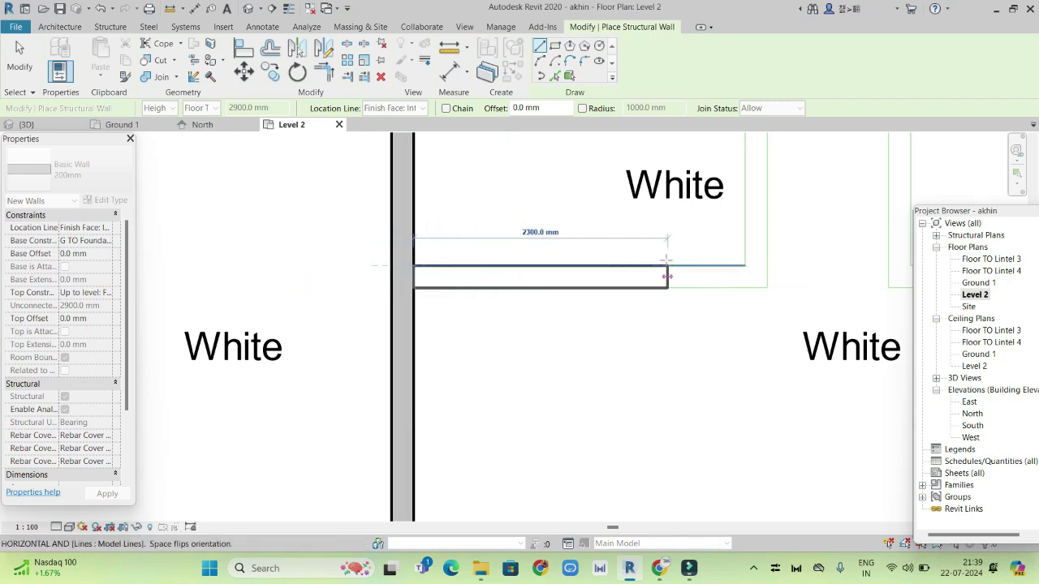
scroll(666, 272, "down", 1)
middle_click_drag(665, 271, 543, 304)
scroll(611, 290, "down", 1)
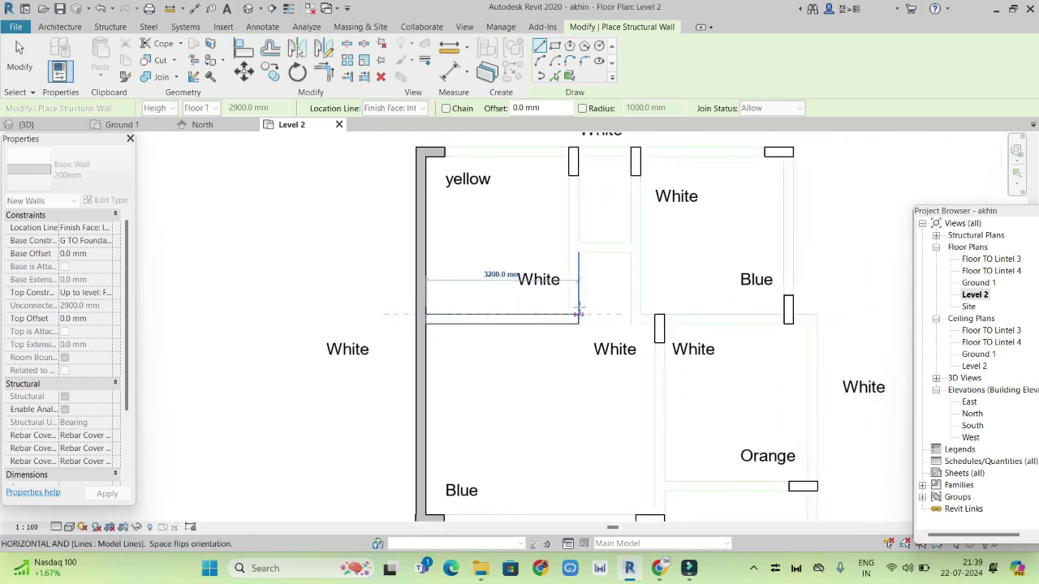
left_click(578, 313)
right_click(513, 152)
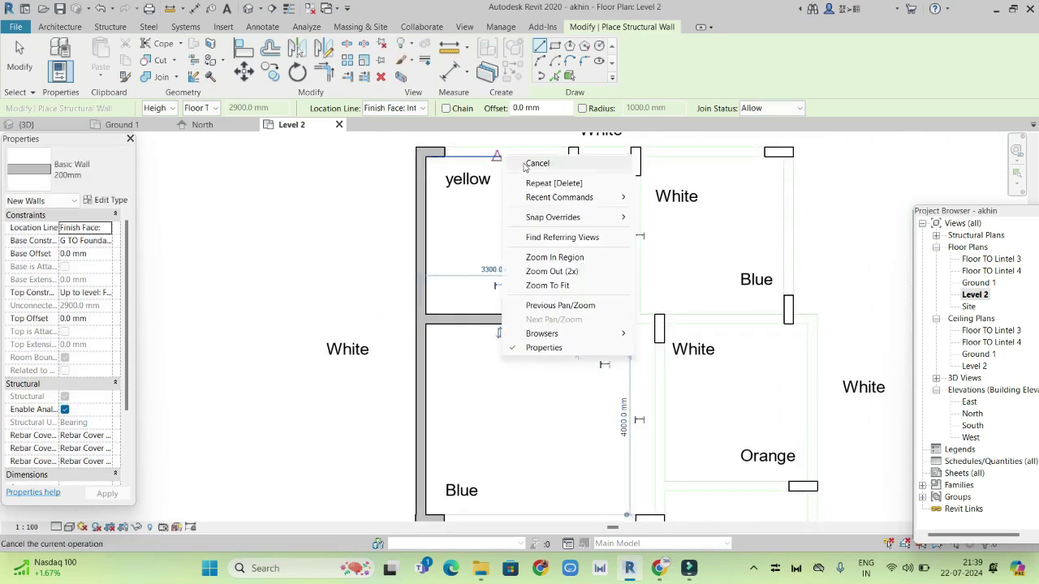
left_click(524, 159)
right_click(514, 186)
left_click(522, 191)
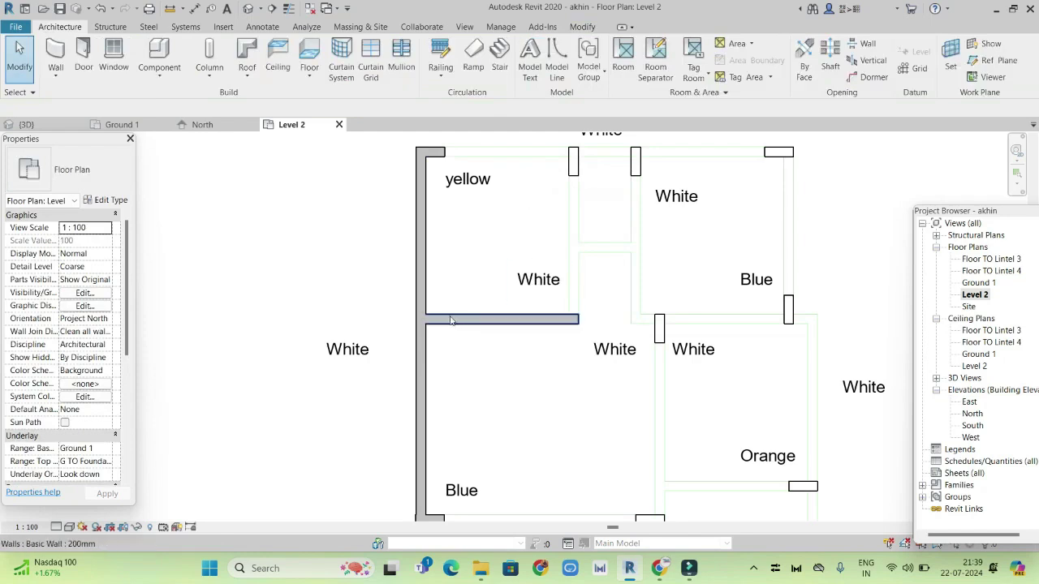
Split the long outer wall where the partition between the yellow and Blue rooms meets it, and select its upper segment.
left_click(428, 264)
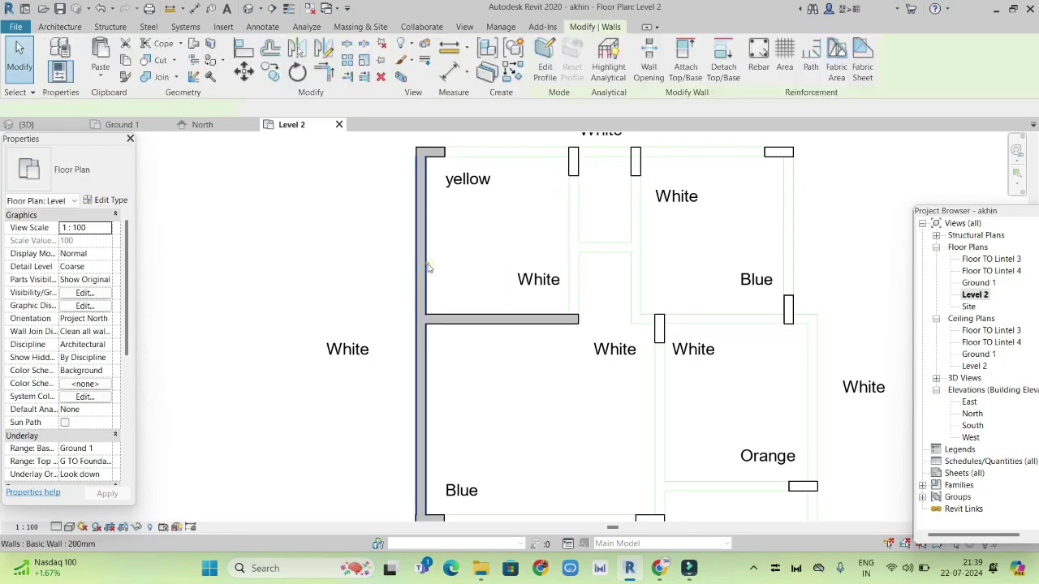
left_click(486, 319)
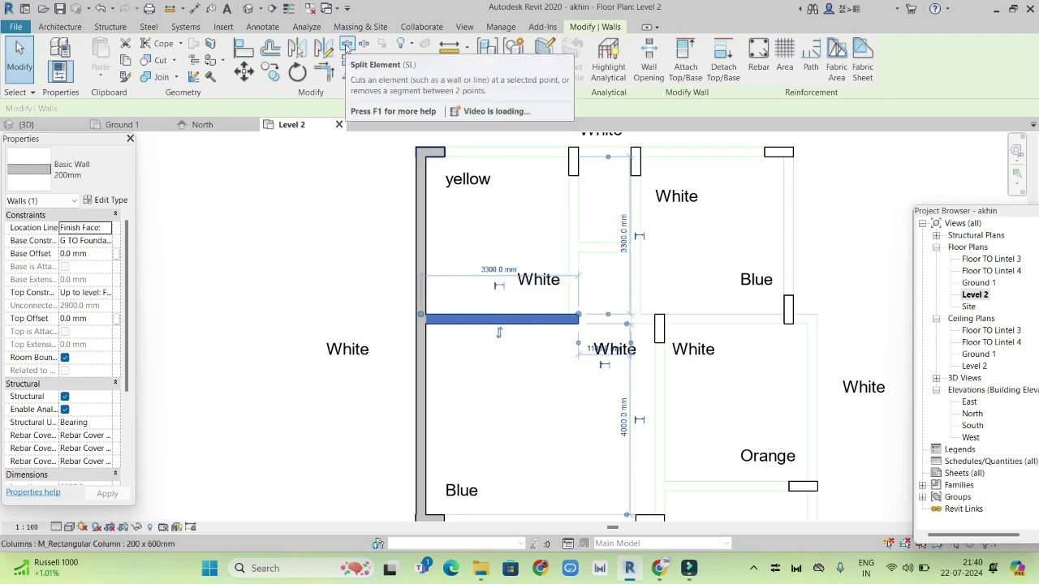
left_click(346, 46)
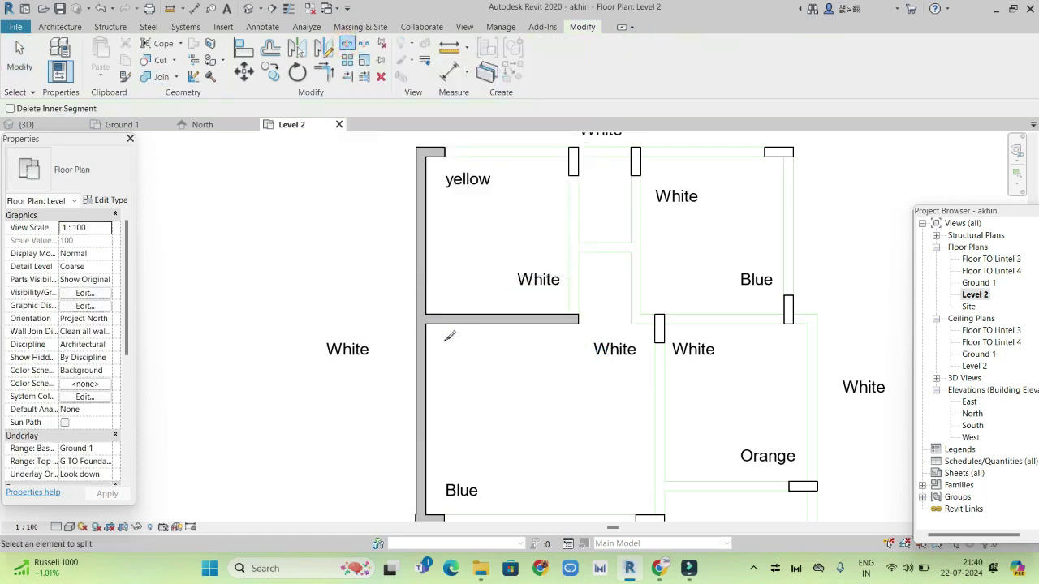
left_click(421, 314)
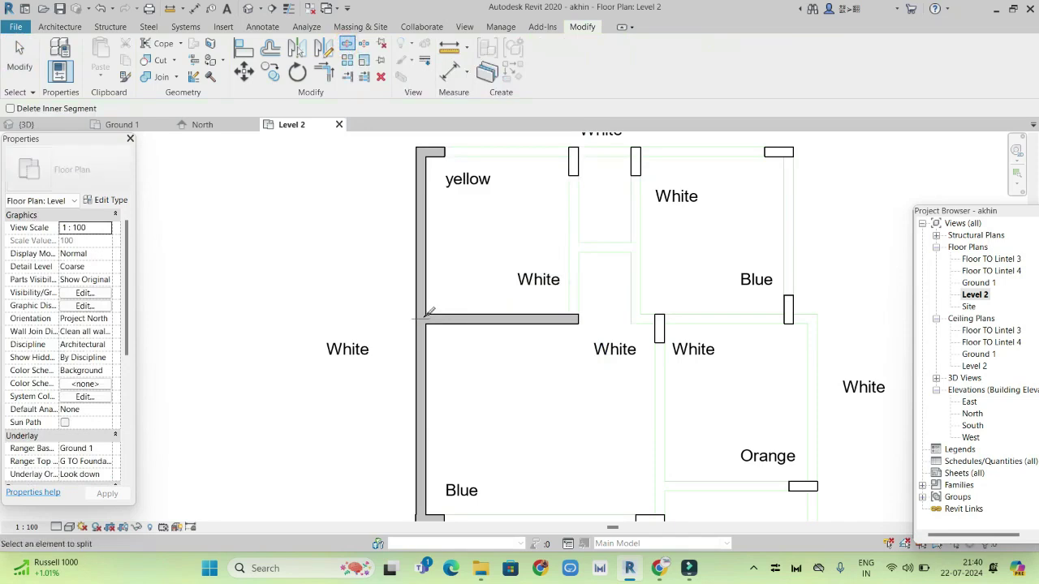
right_click(475, 219)
left_click(487, 226)
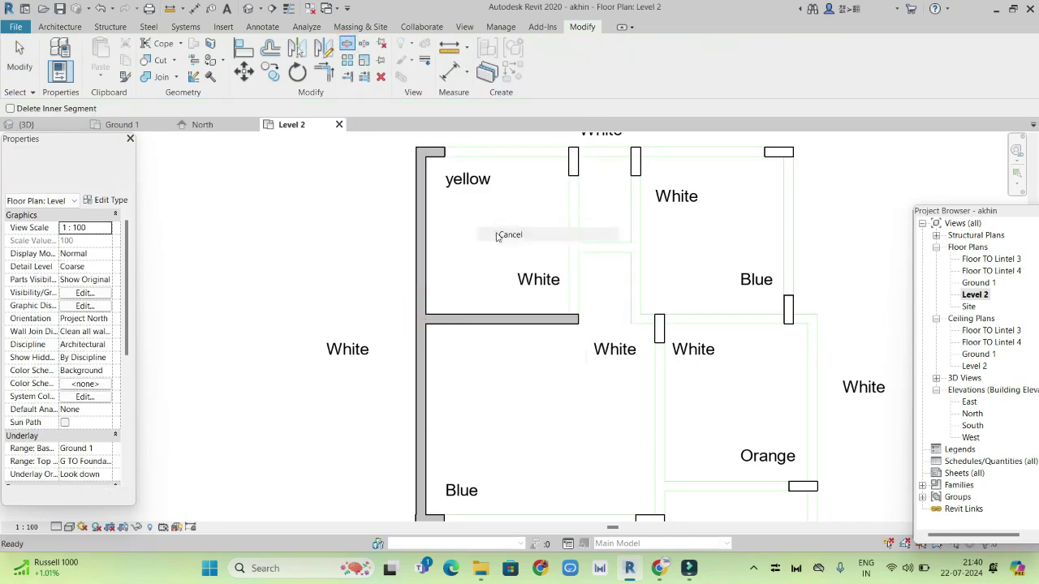
left_click(420, 273)
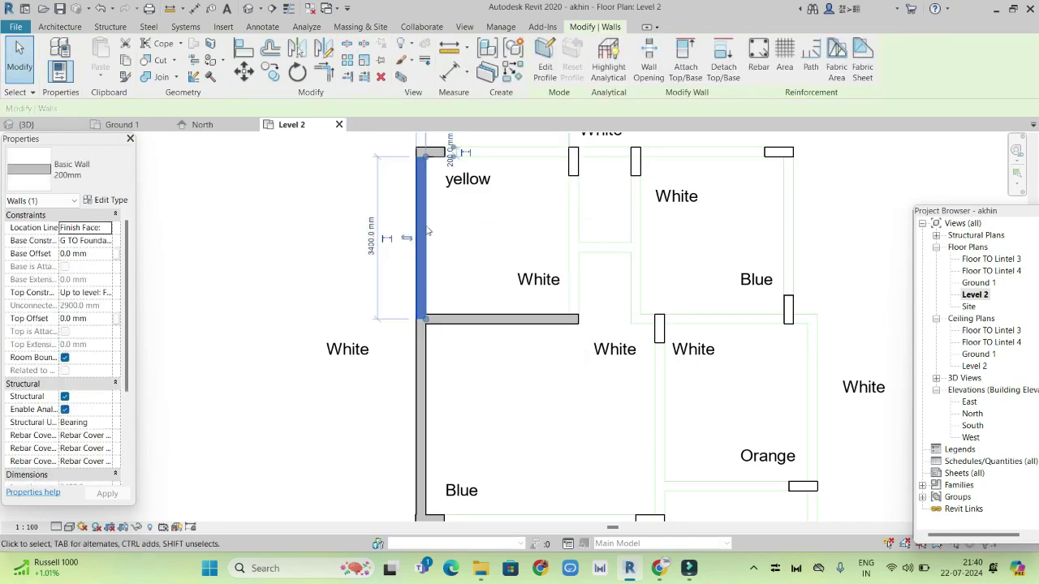
Duplicate the 200mm wall type as 200mm 2 for the upper segment of the outer wall, beside the yellow room.
left_click(429, 374)
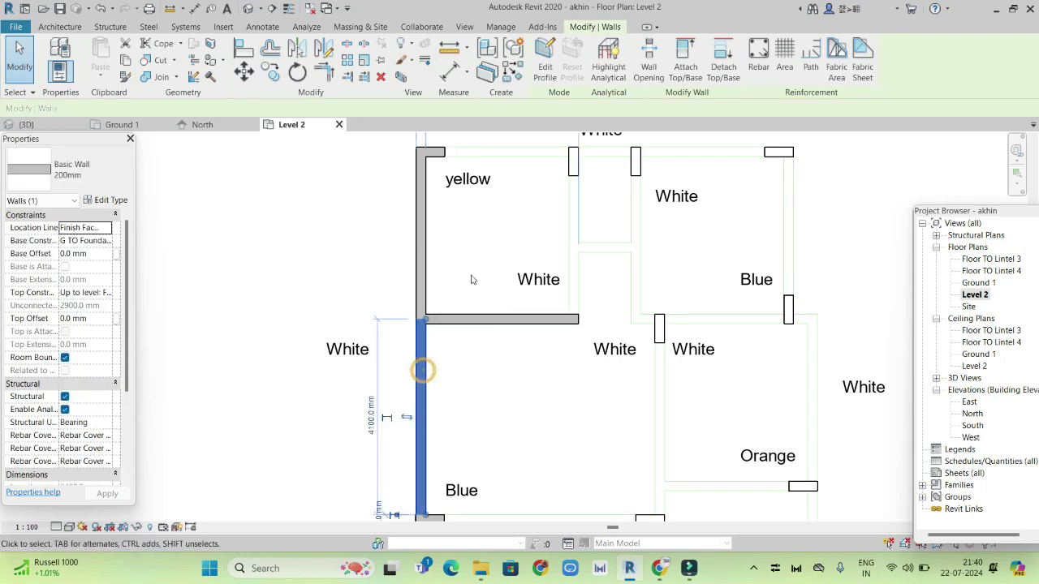
left_click(420, 242)
right_click(420, 240)
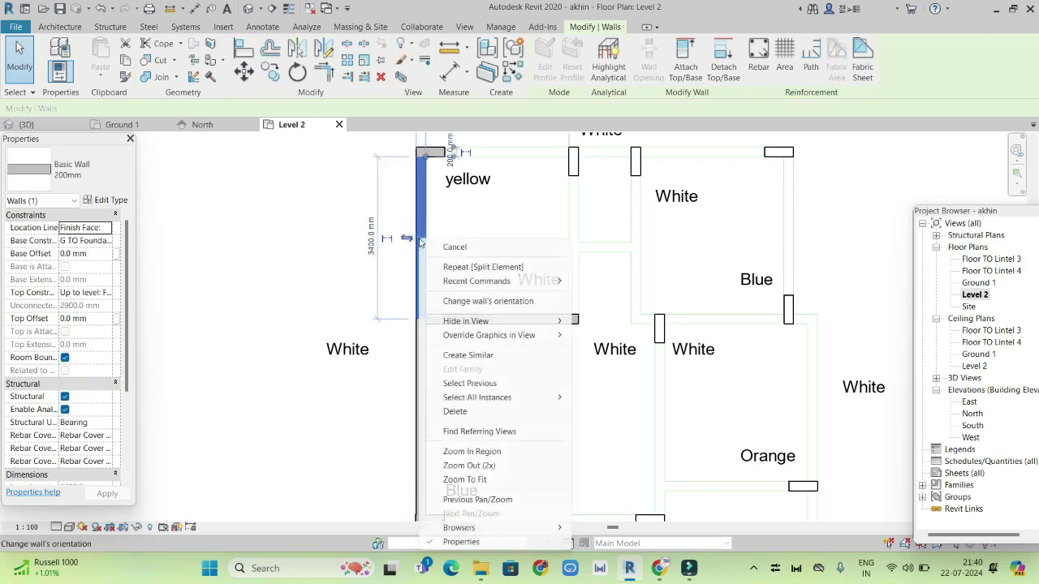
left_click(119, 203)
left_click(114, 200)
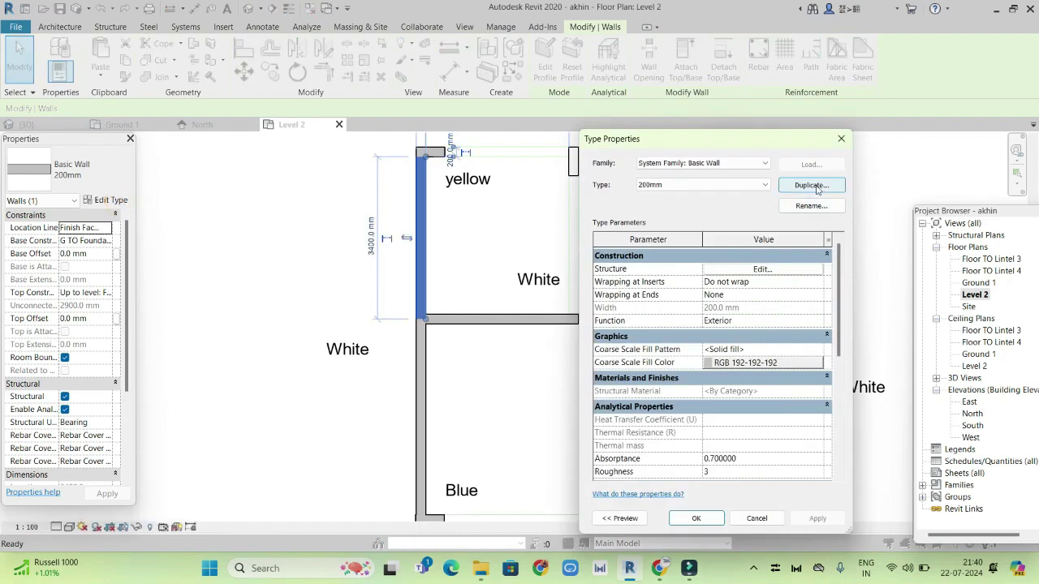
left_click(812, 185)
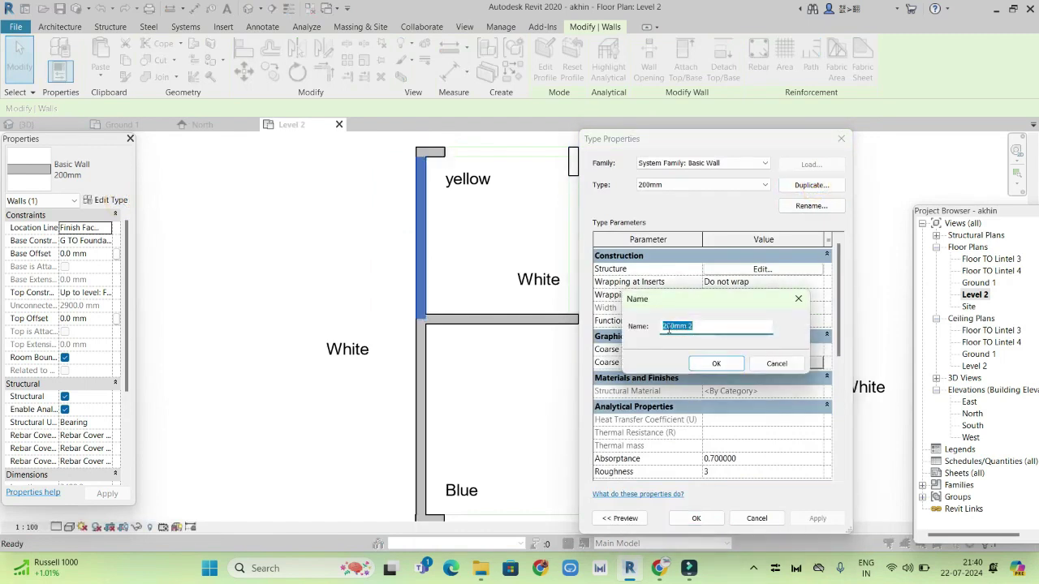
left_click(716, 363)
left_click(696, 518)
left_click(272, 308)
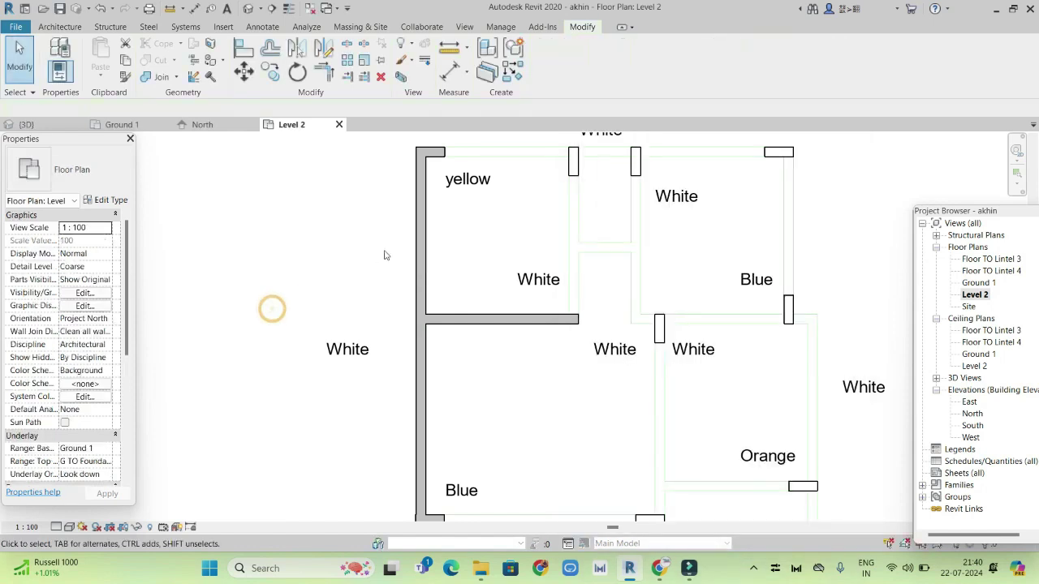
Examine the split outer wall and the partition in the 3D view, trying a visual style option.
left_click(425, 373)
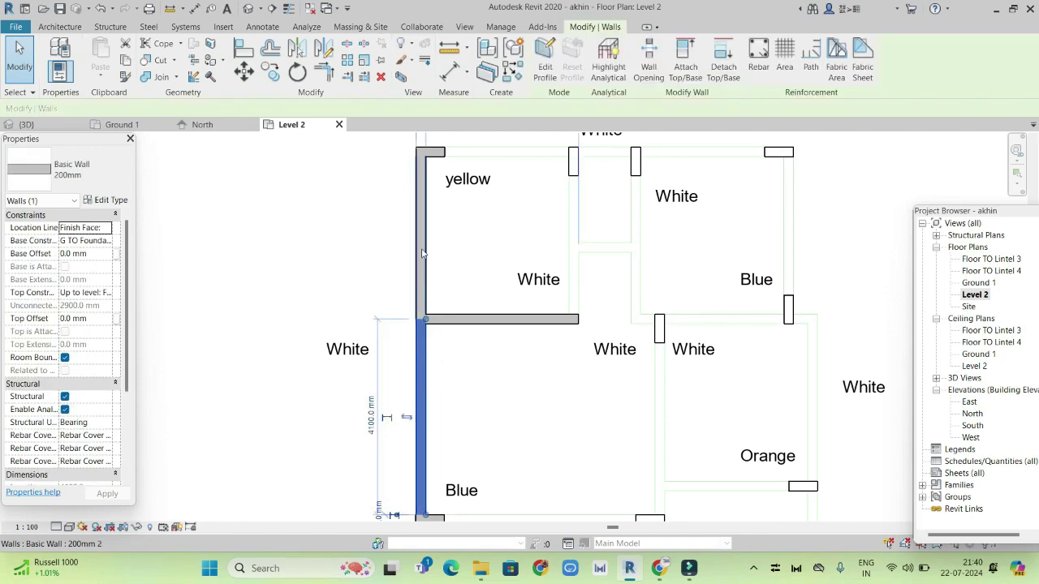
left_click(25, 124)
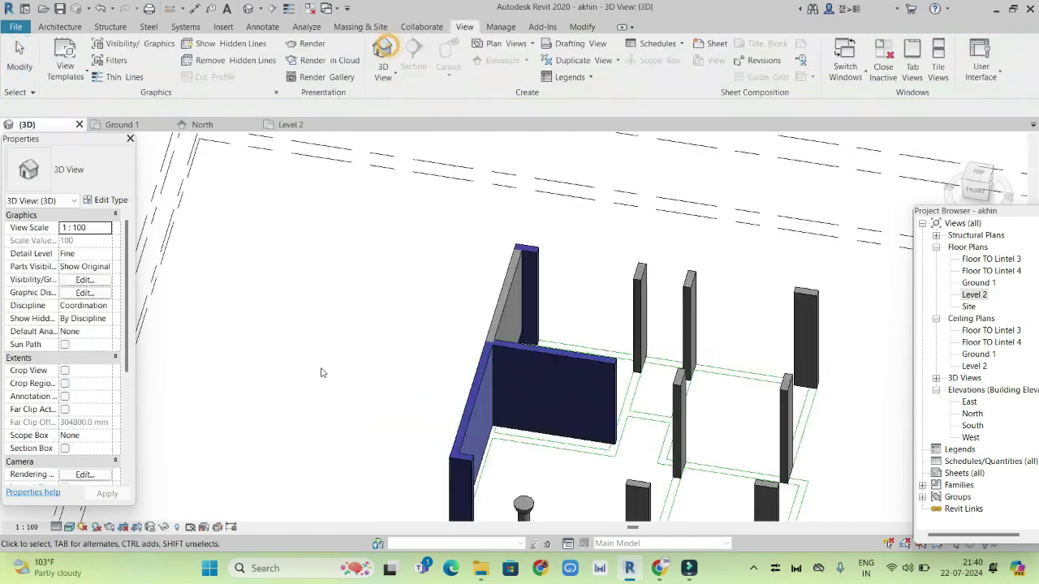
middle_click_drag(250, 483, 514, 346)
scroll(534, 331, "up", 3)
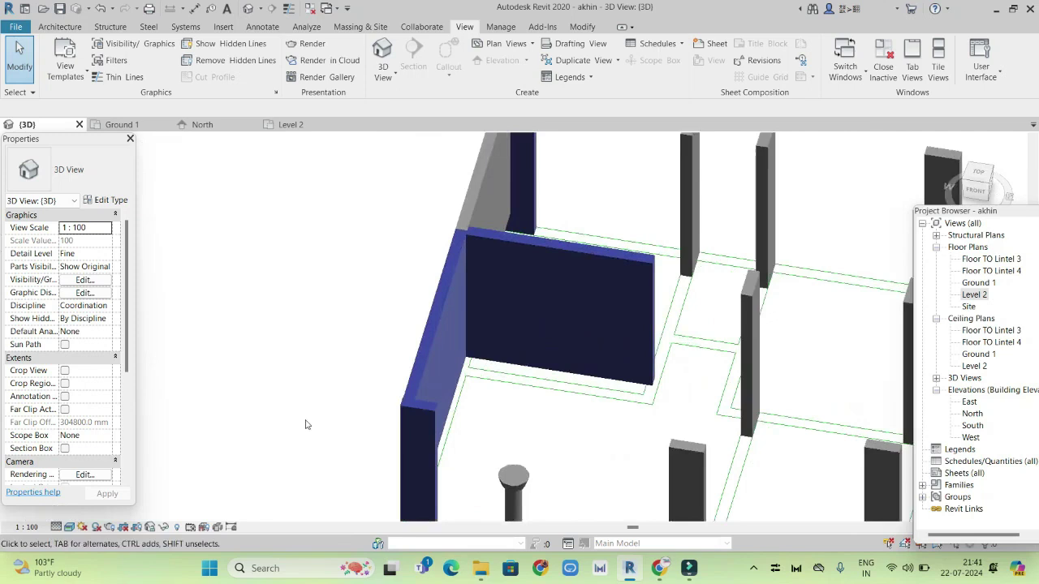
left_click(70, 528)
left_click(93, 501)
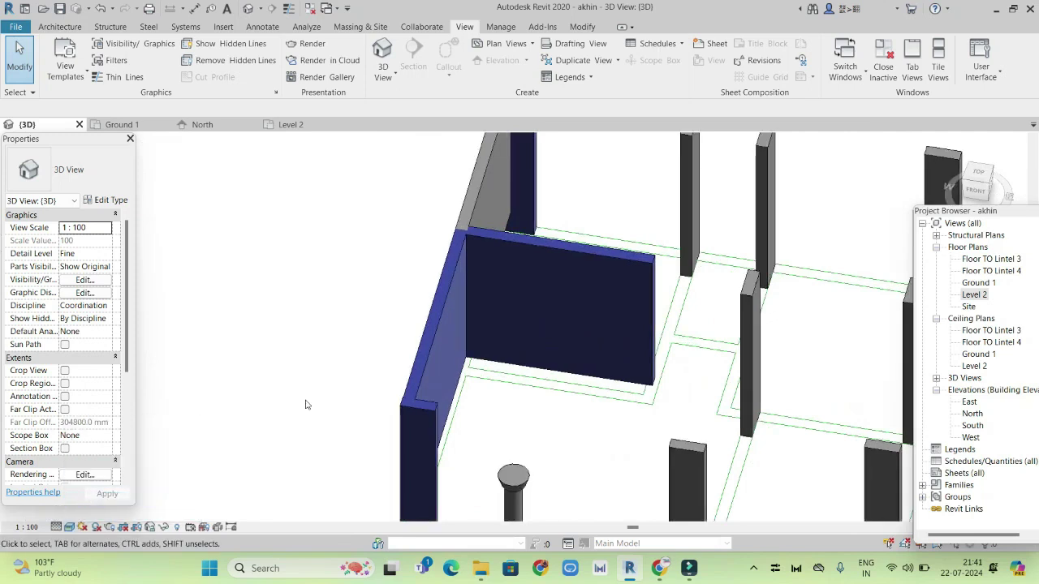
middle_click_drag(503, 290, 510, 379)
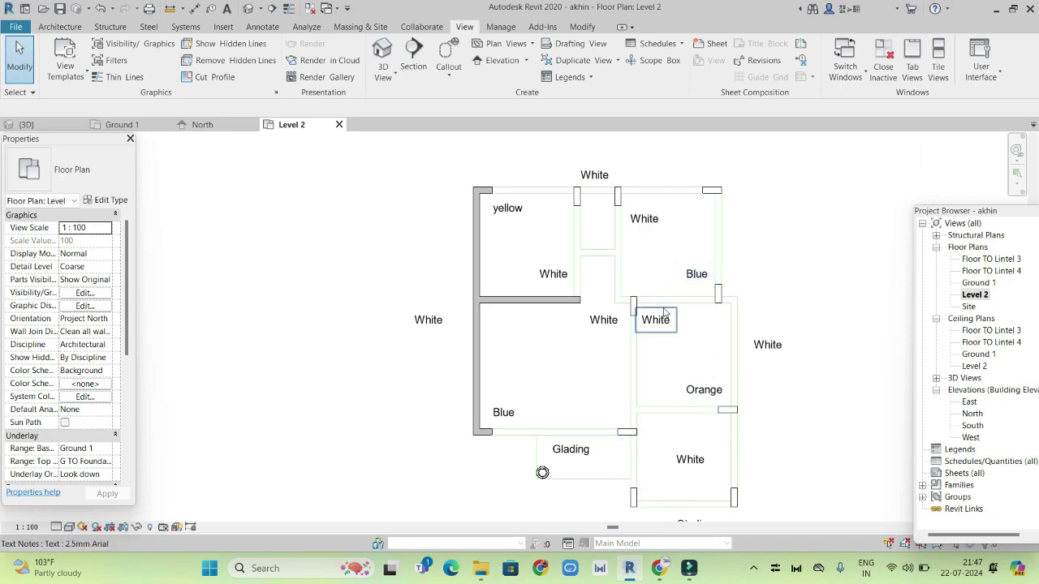
Inspect the partition and the Blue room's outer wall in the Level 2 plan, and look through the project materials.
left_click(531, 302)
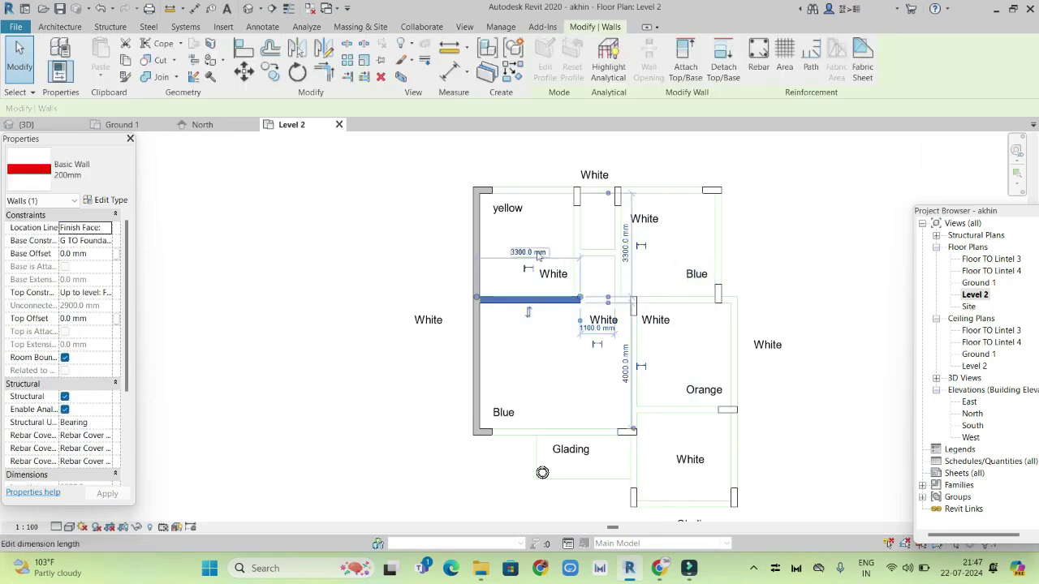
left_click(476, 351)
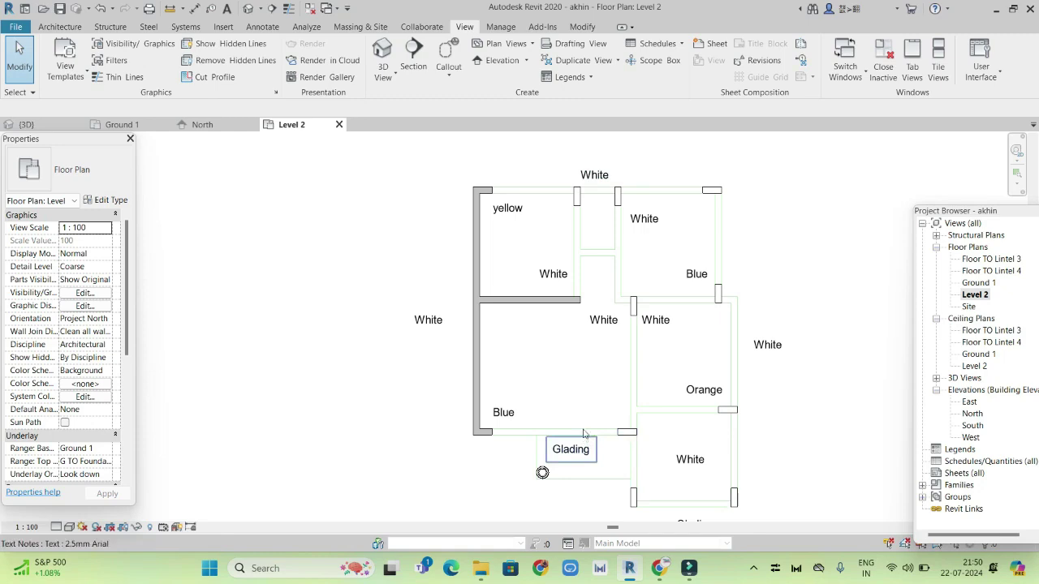
left_click(501, 27)
left_click(58, 60)
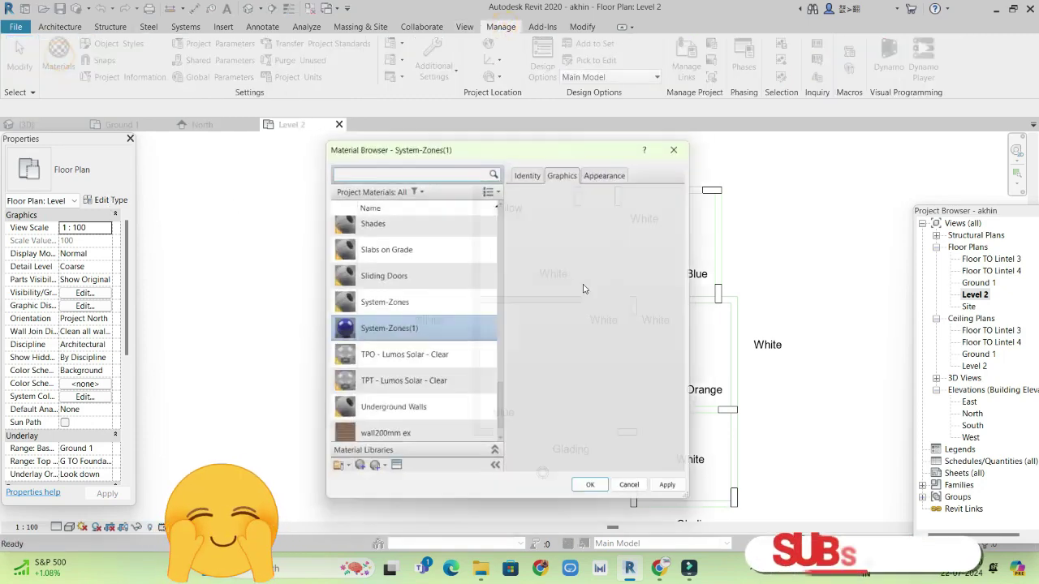
left_click(686, 142)
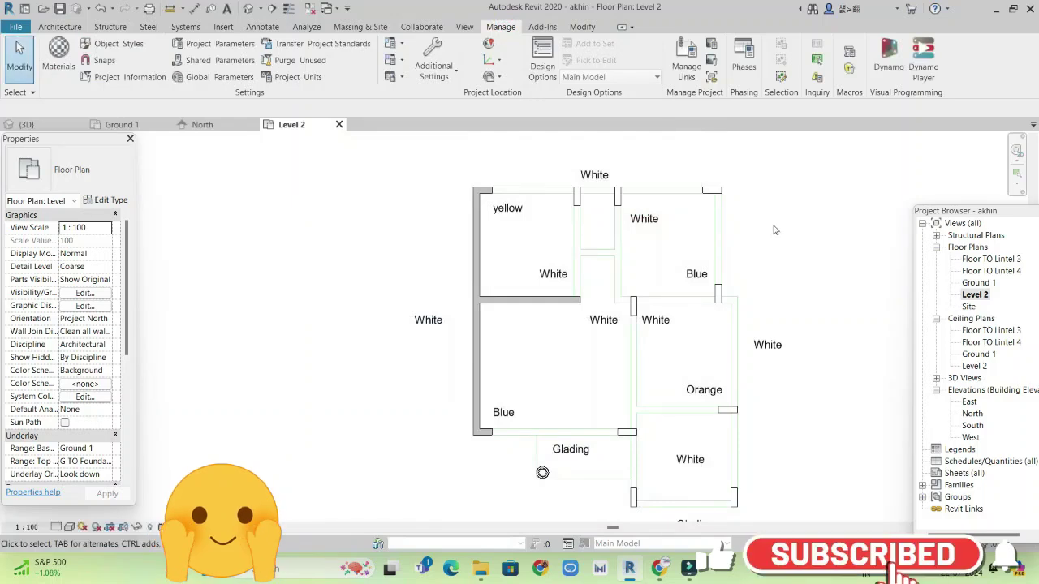